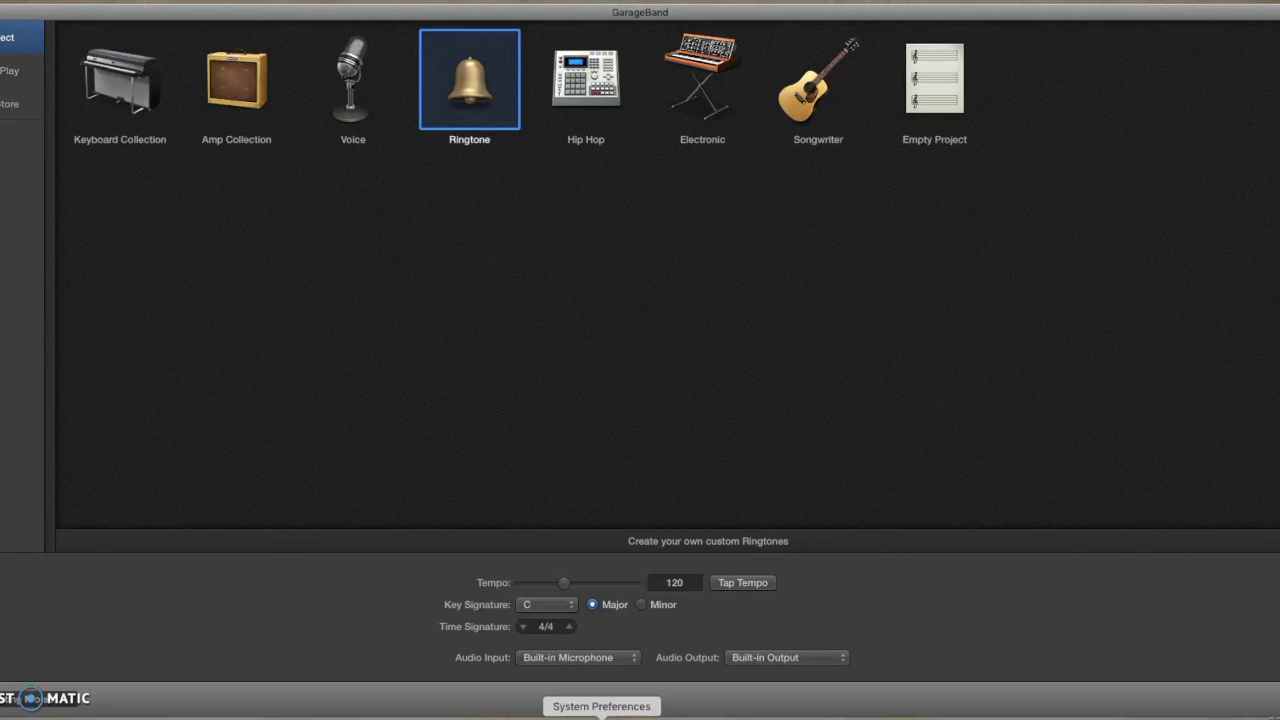
# - Search the web in Firefox for 'firefox one click download'
pyautogui.click(731, 715)
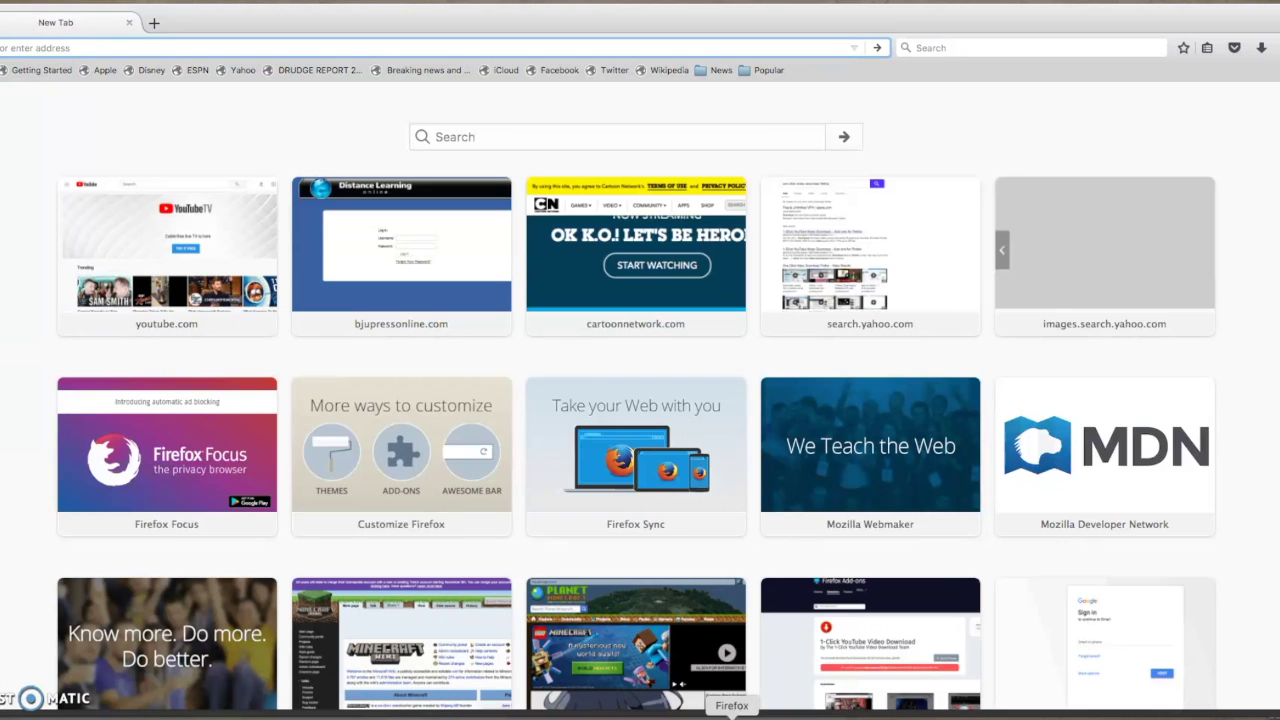
pyautogui.write('fire')
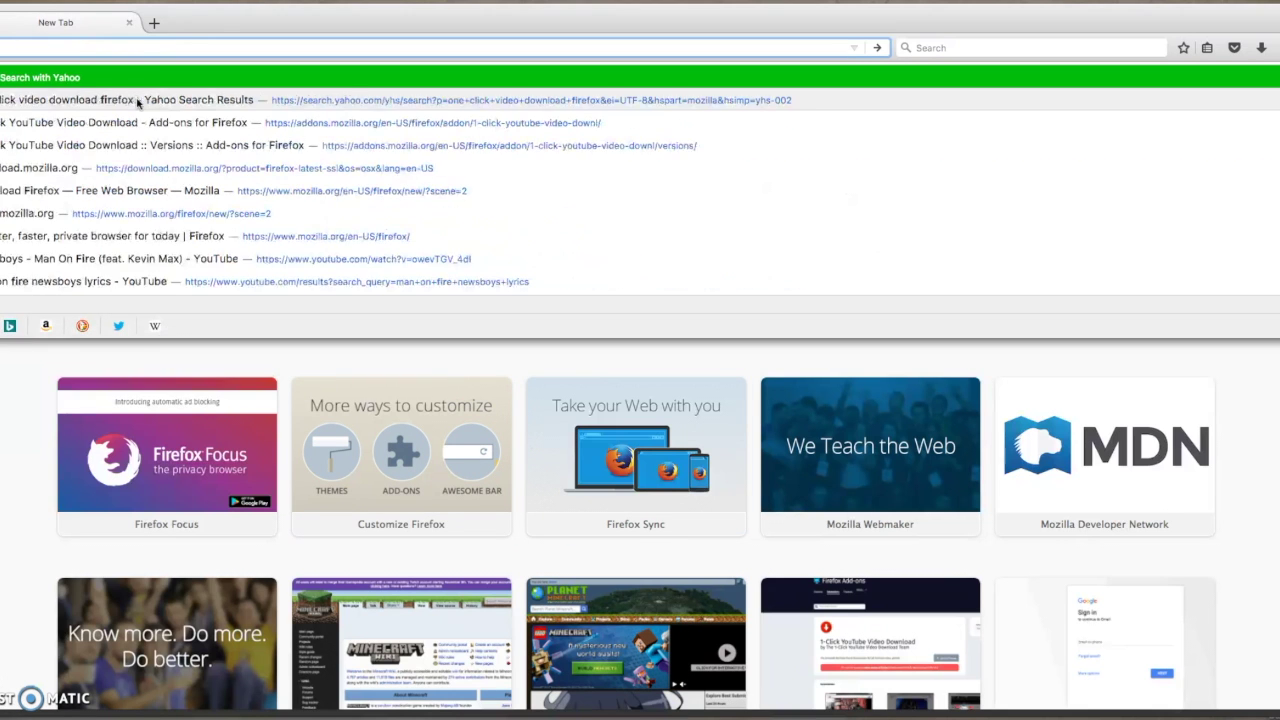
pyautogui.write('fox ')
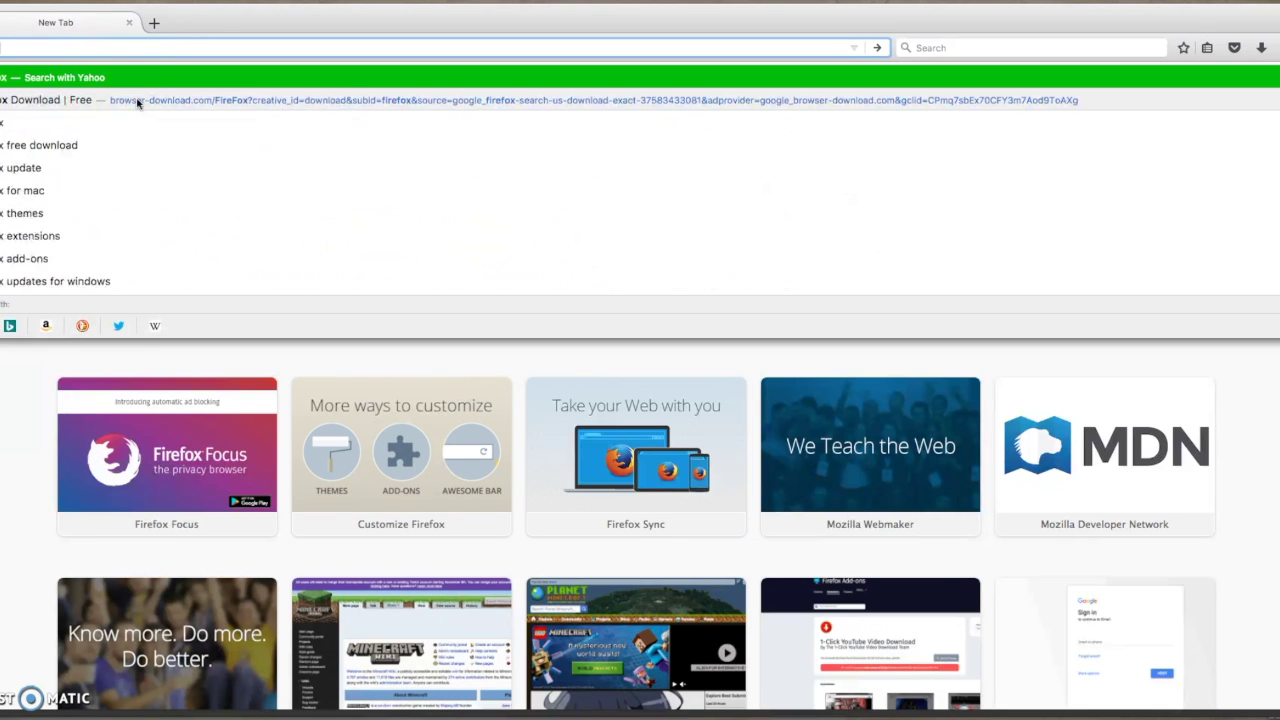
pyautogui.write('one click ')
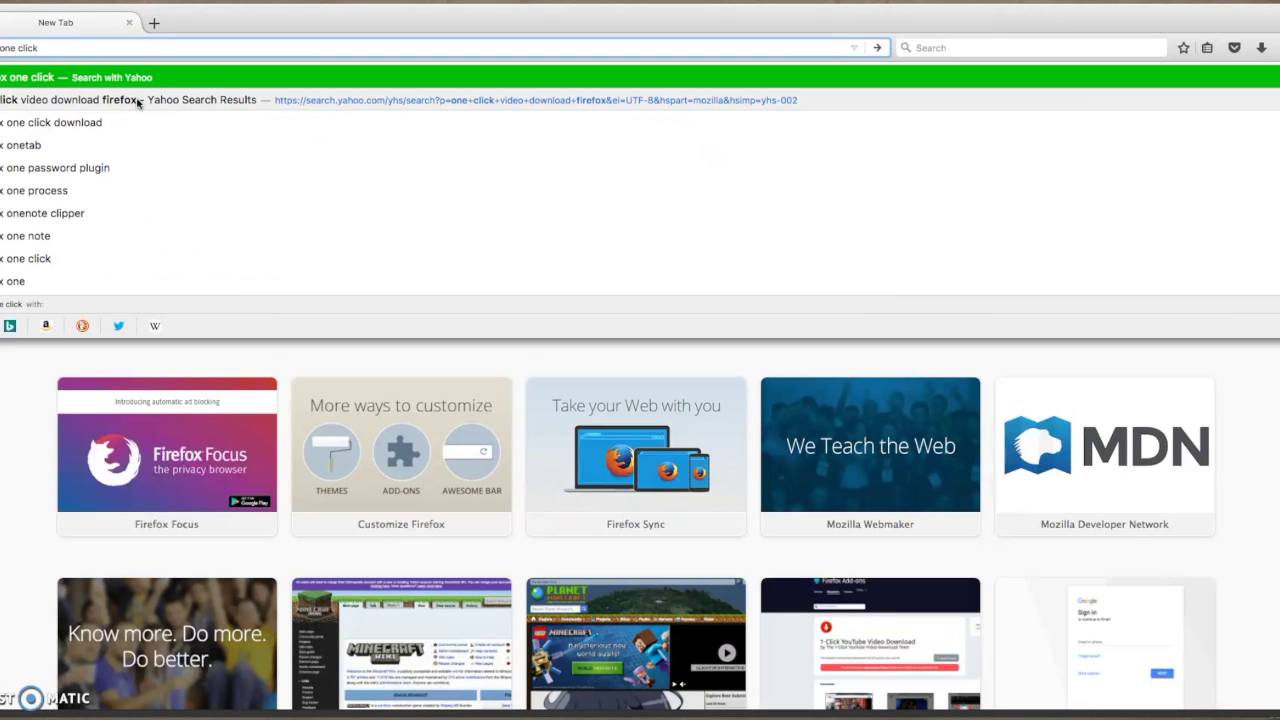
pyautogui.write('download')
pyautogui.press('Return')
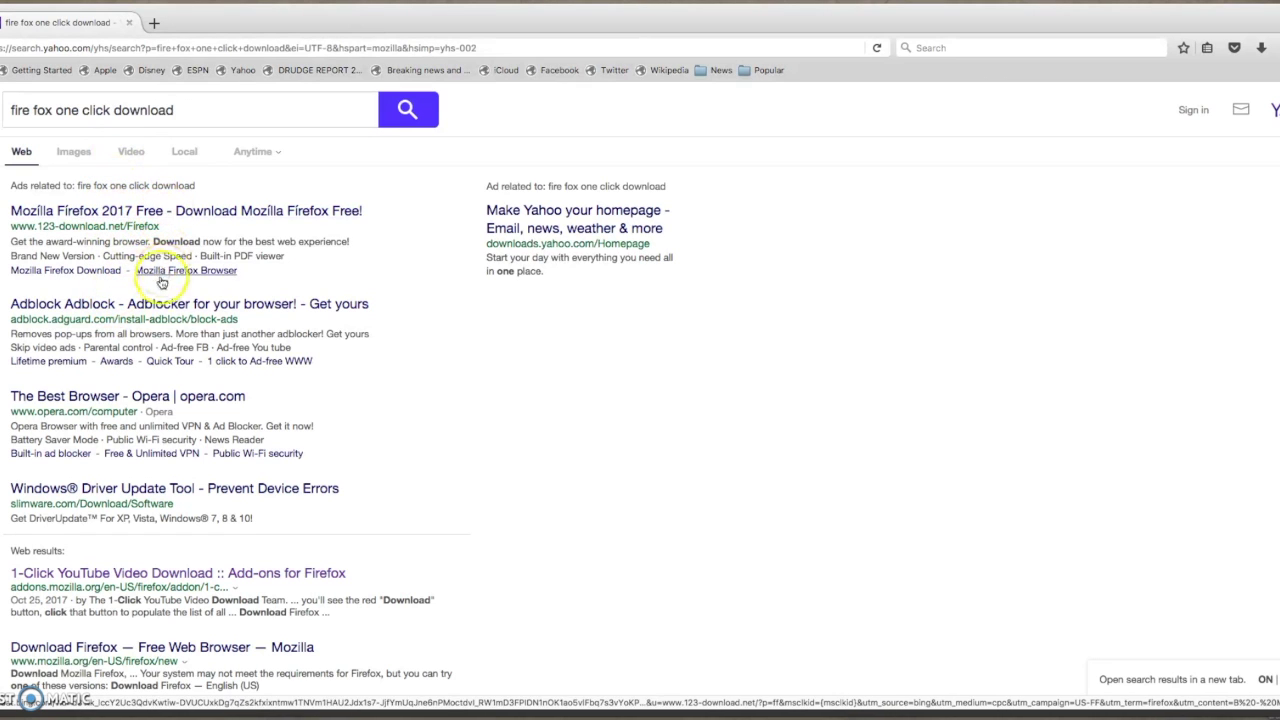
# - Refine the Yahoo query to 'one click video download firefox'
pyautogui.click(176, 122)
pyautogui.hotkey('ctrl', 'a')
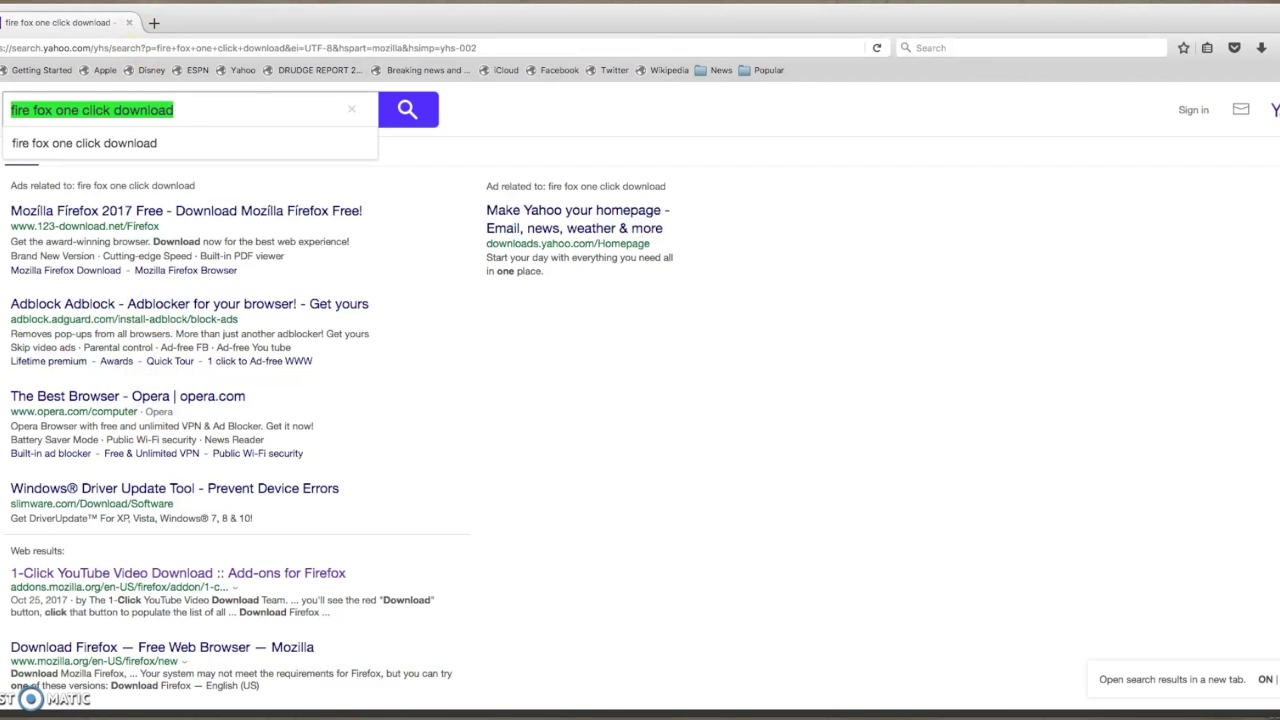
pyautogui.write('one click')
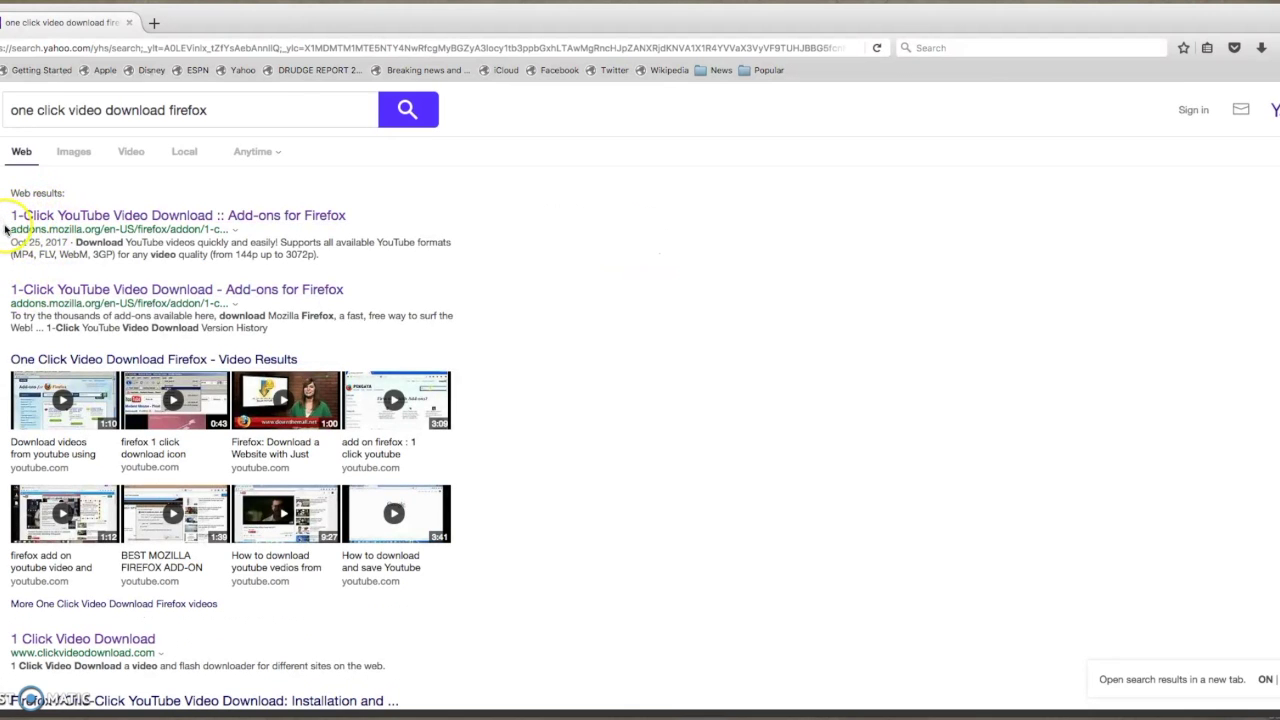
# - Install the 1-Click YouTube Video Download add-on and close the Yahoo results tab
pyautogui.click(88, 217)
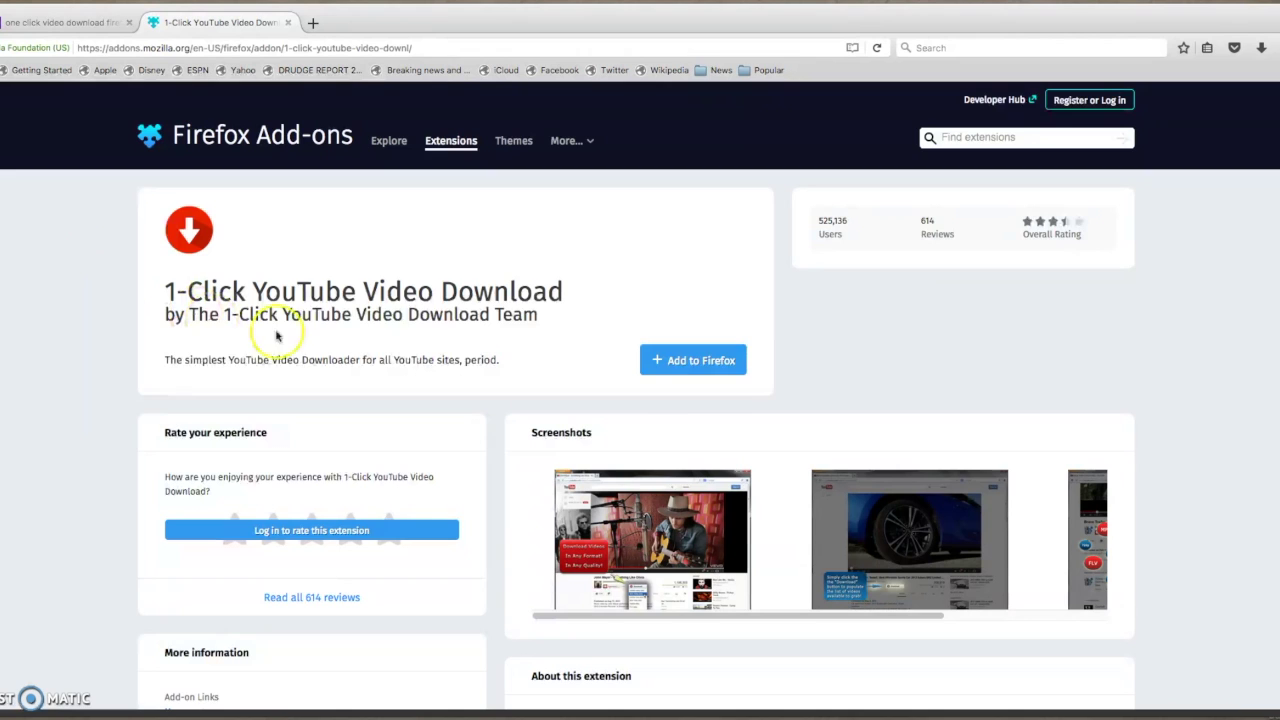
pyautogui.click(717, 365)
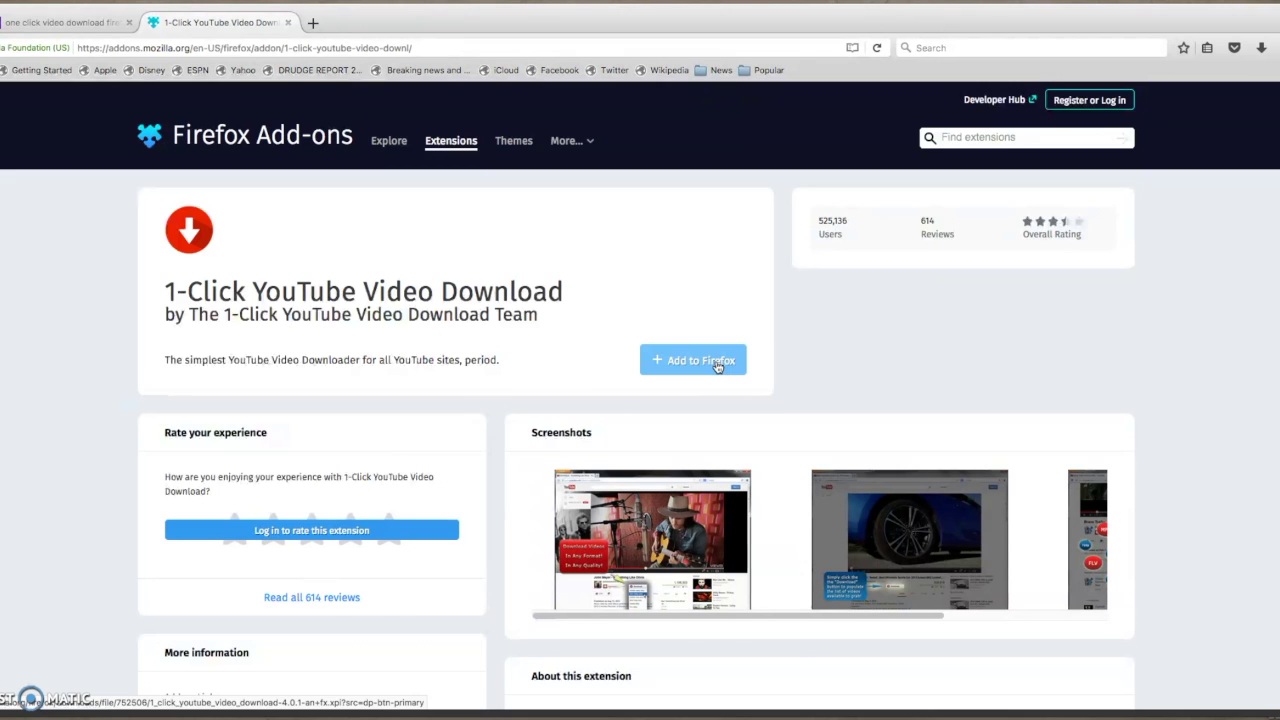
pyautogui.click(129, 22)
# - Search YouTube for 'skilletband' and open the skilletband channel page
pyautogui.click(106, 48)
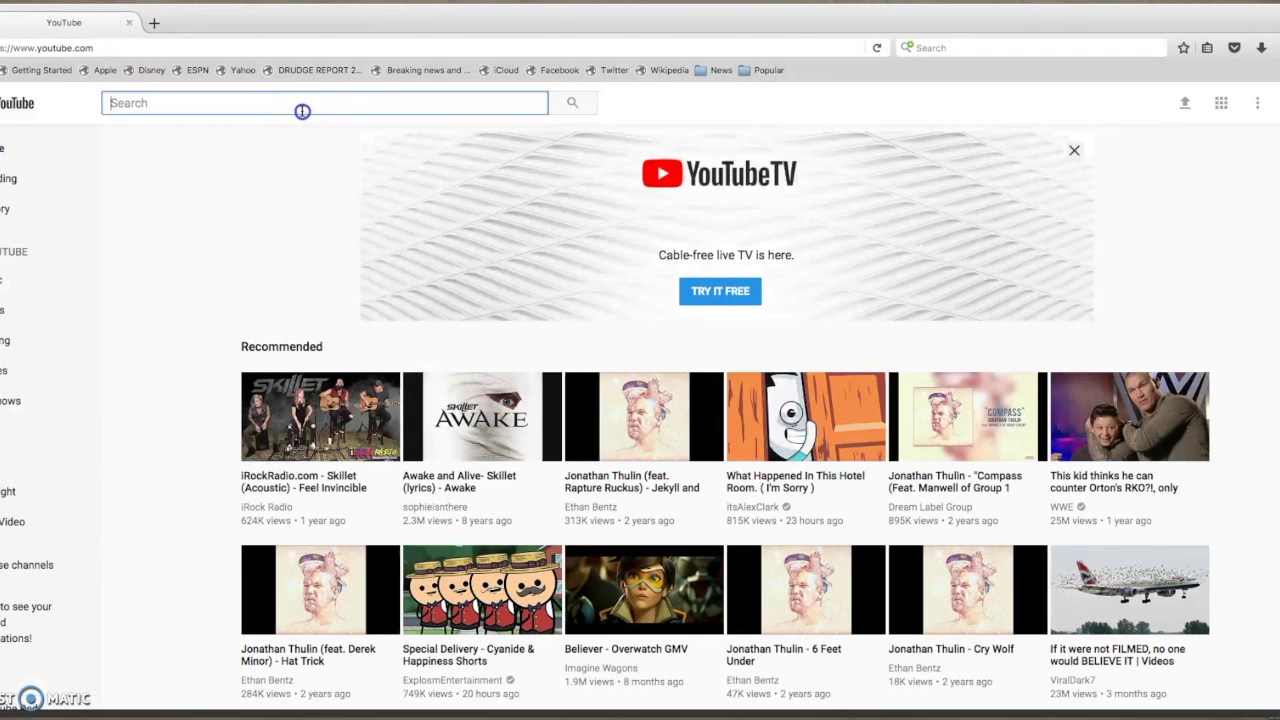
pyautogui.write('skille')
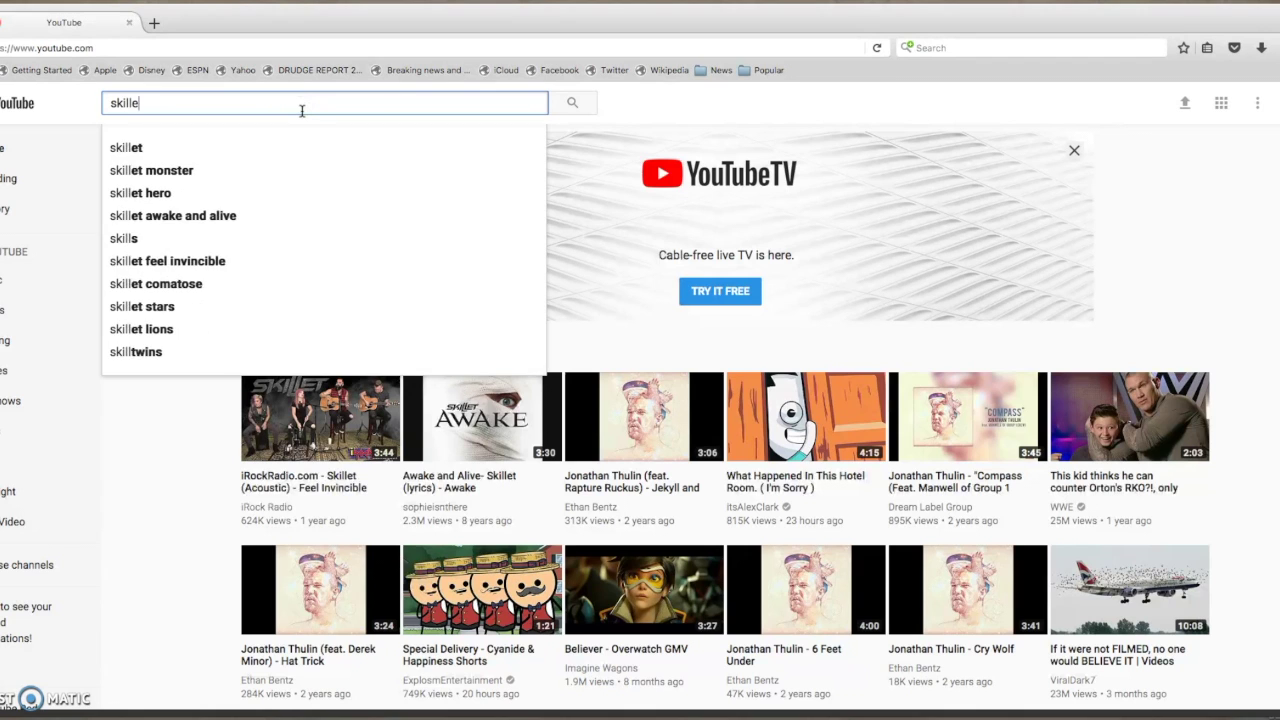
pyautogui.write('tband')
pyautogui.press('Return')
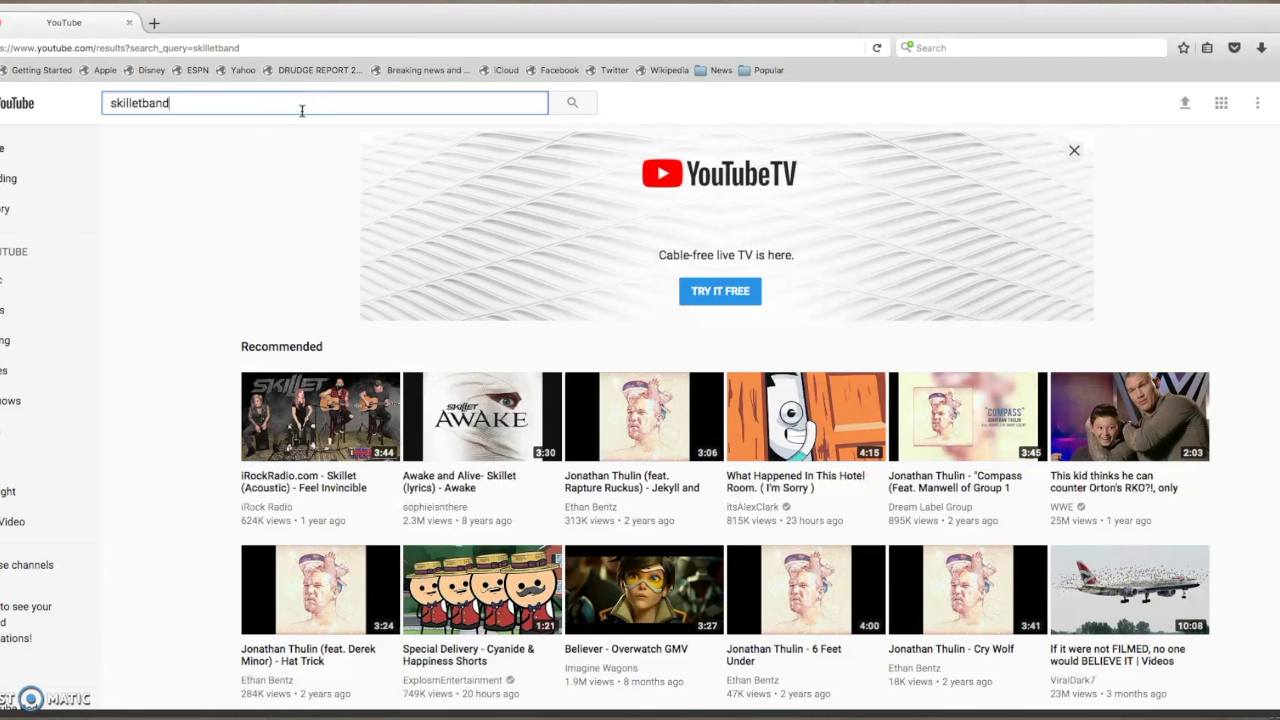
pyautogui.click(296, 110)
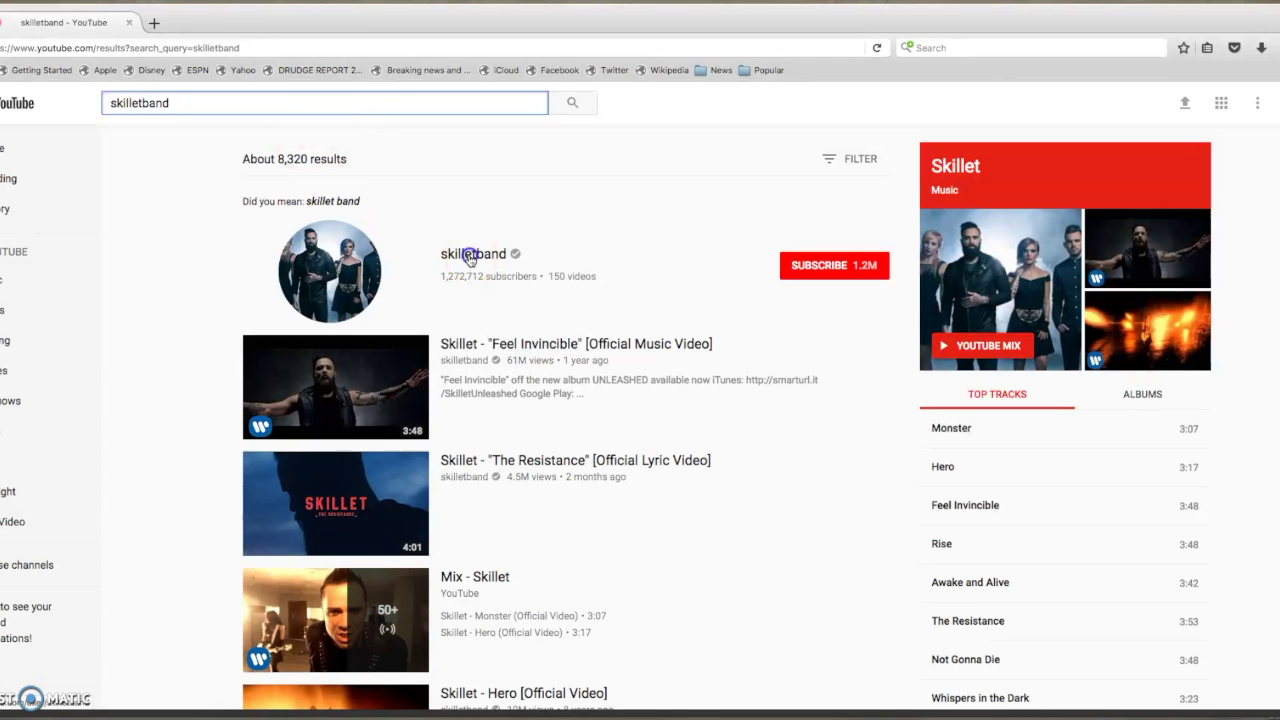
pyautogui.click(470, 257)
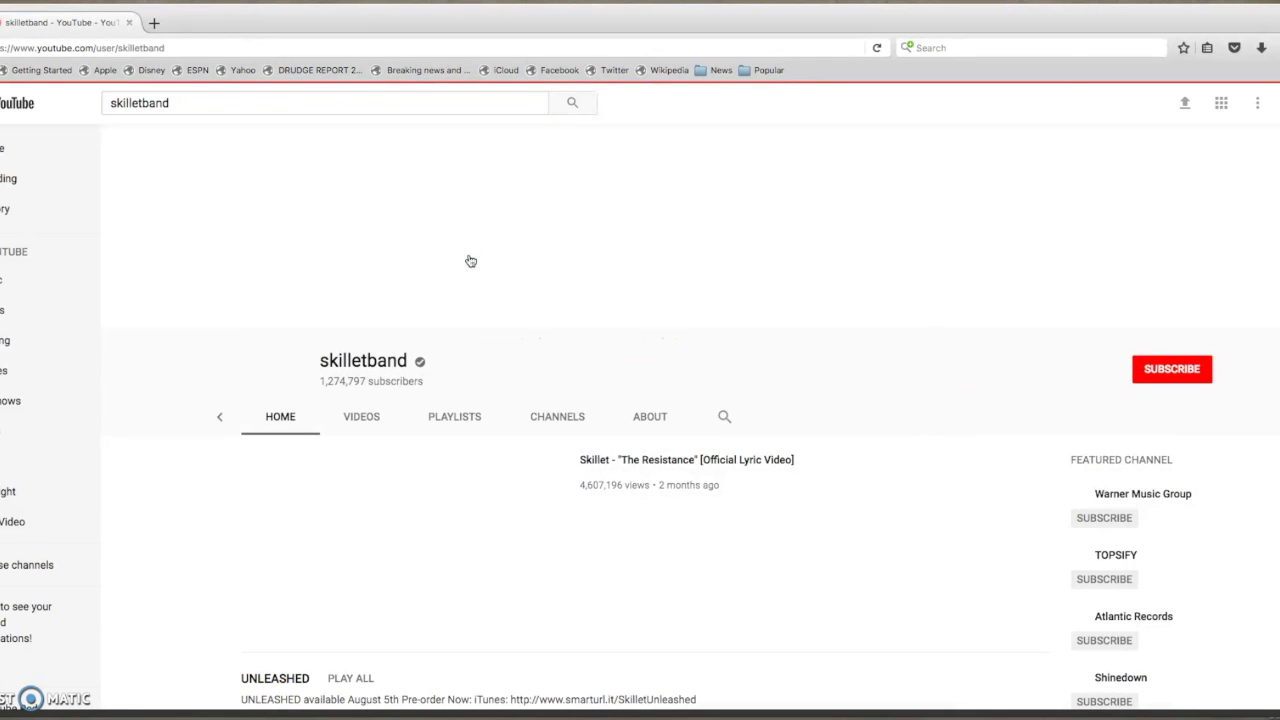
# - Browse the channel's UNLEASHED video row to bring Undefeated into view
pyautogui.scroll(-5, 540, 362)
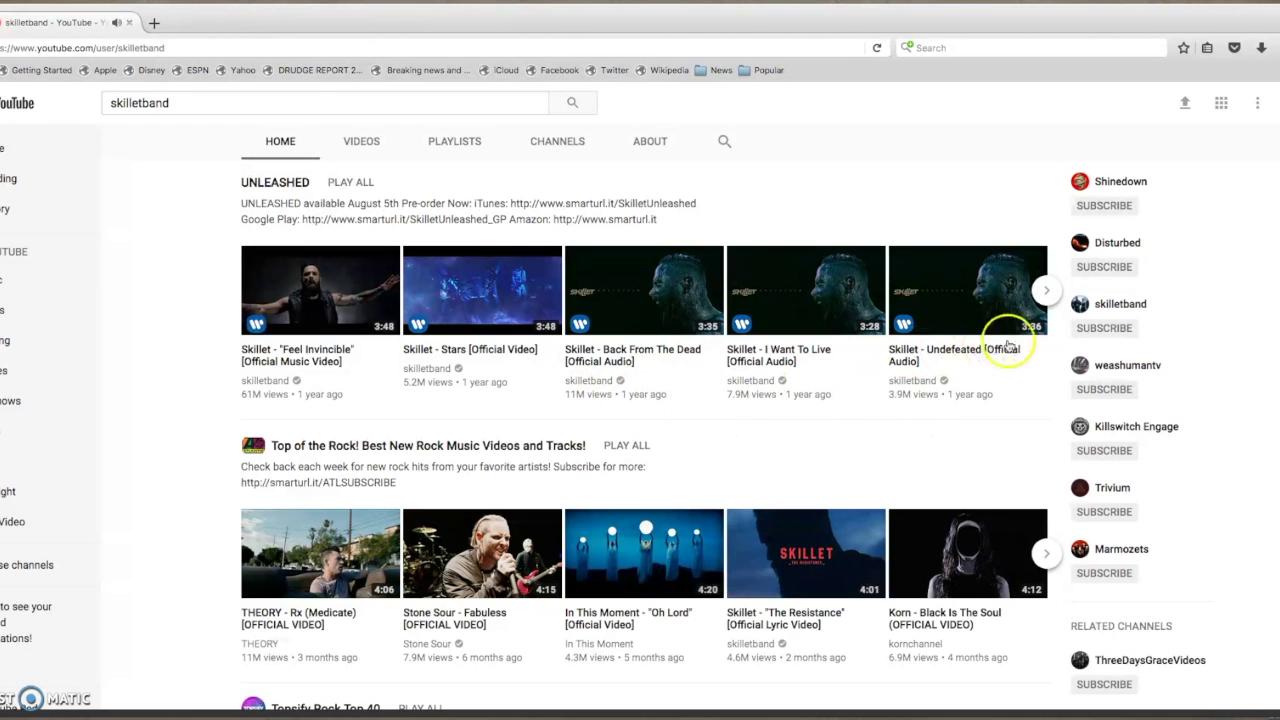
pyautogui.click(1044, 296)
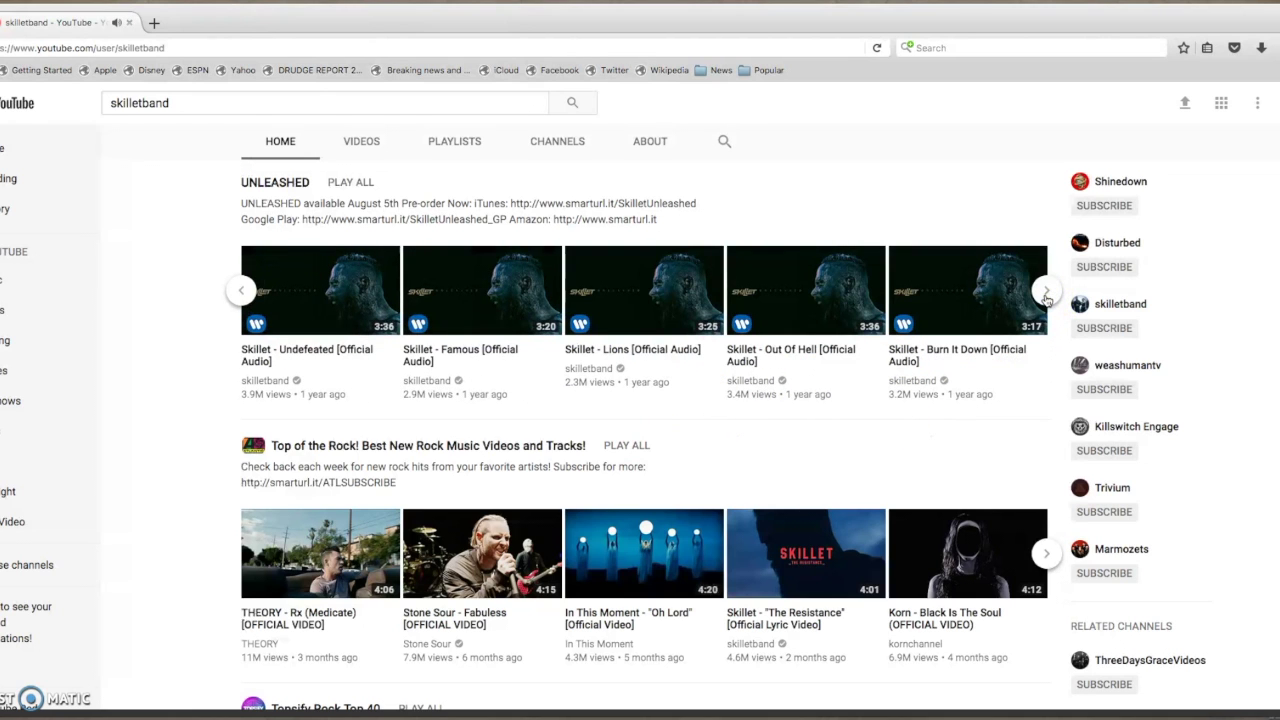
pyautogui.click(1046, 294)
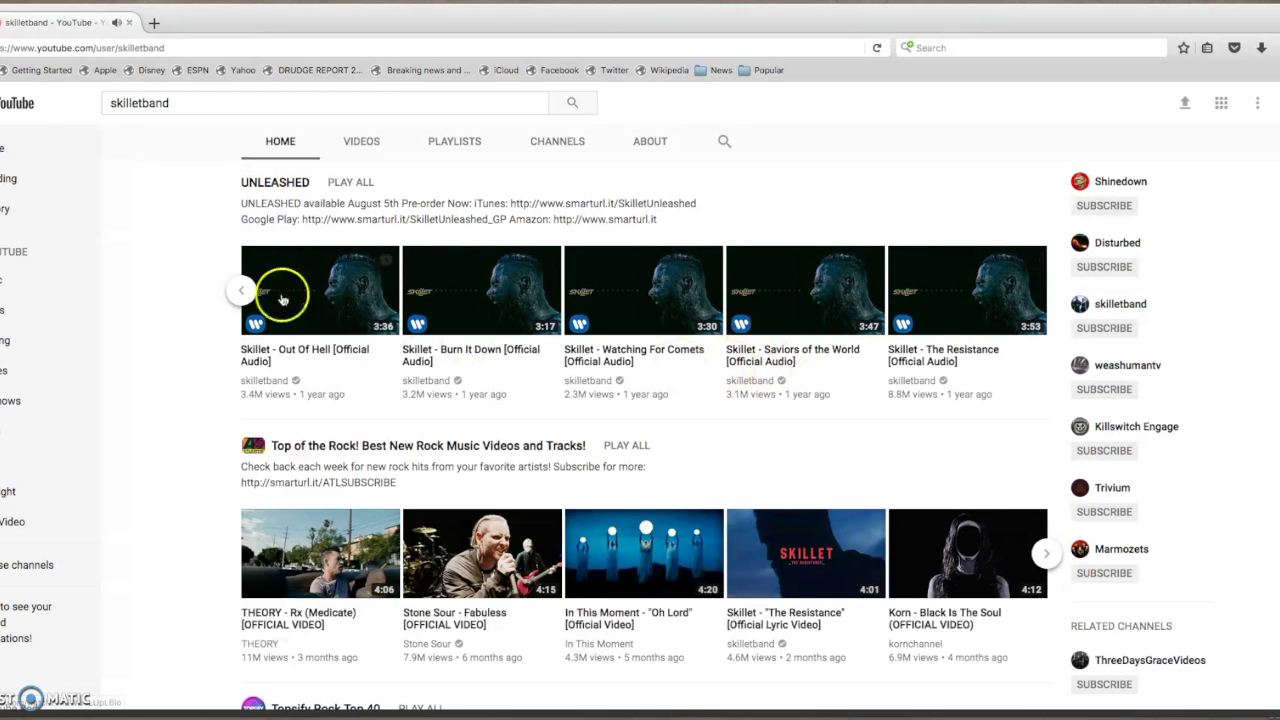
pyautogui.click(242, 292)
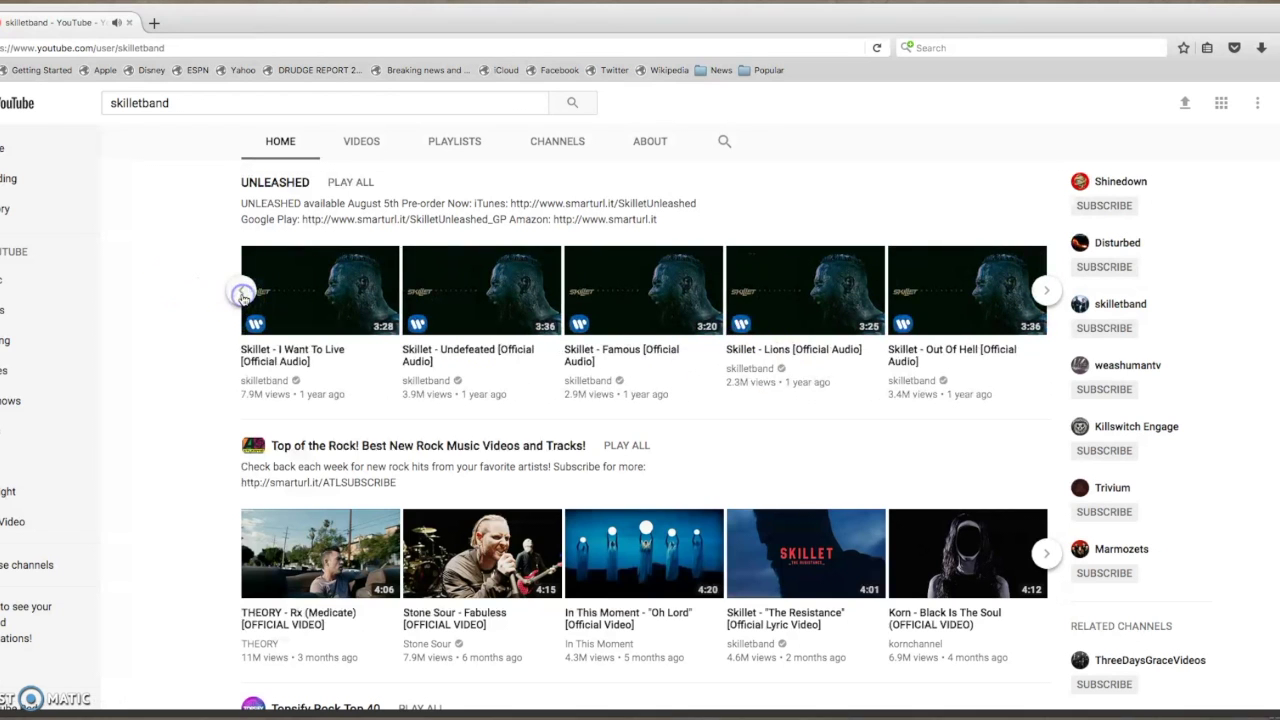
# - Open and pause Skillet - Undefeated [Official Audio], then show its download formats
pyautogui.click(441, 334)
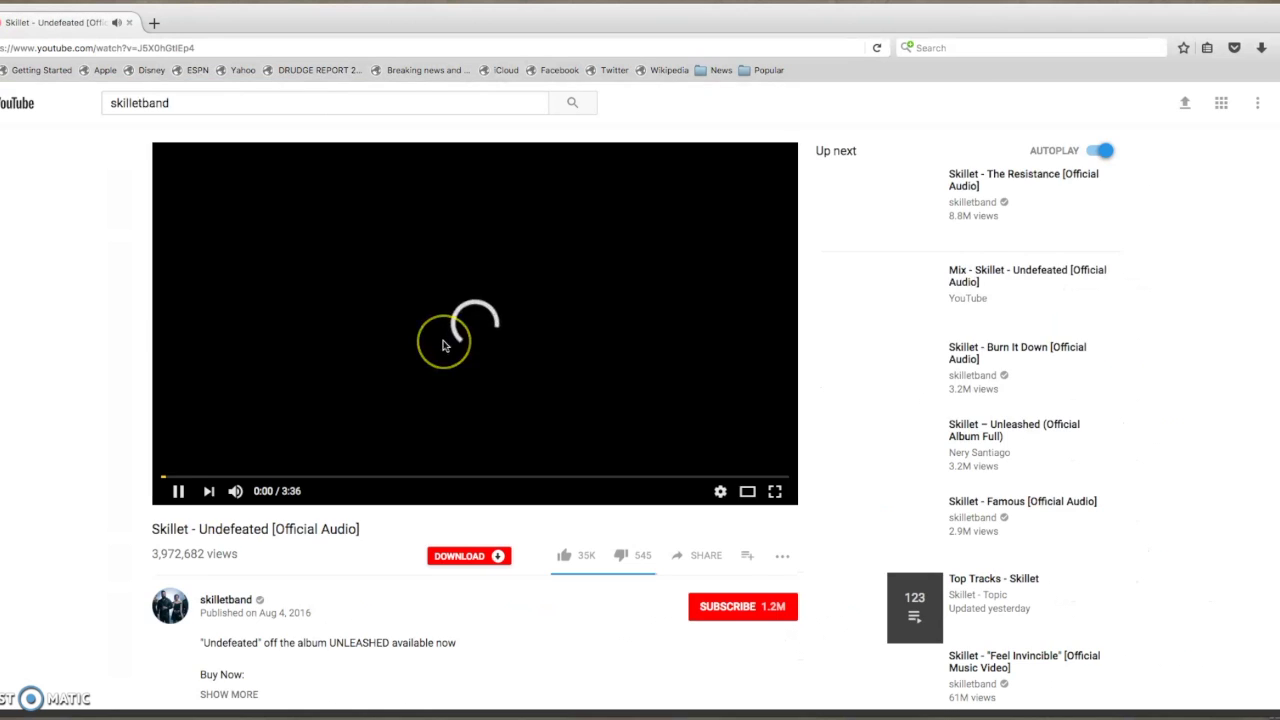
pyautogui.click(375, 363)
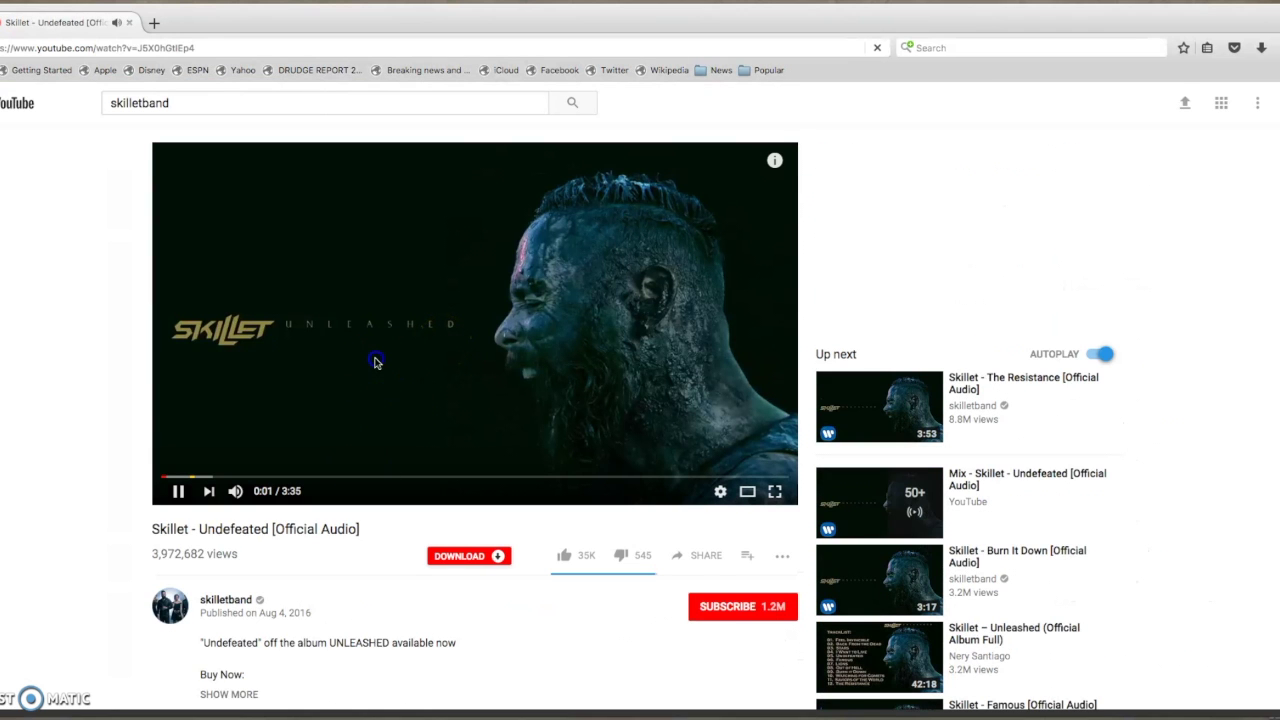
pyautogui.scroll(-3, 375, 363)
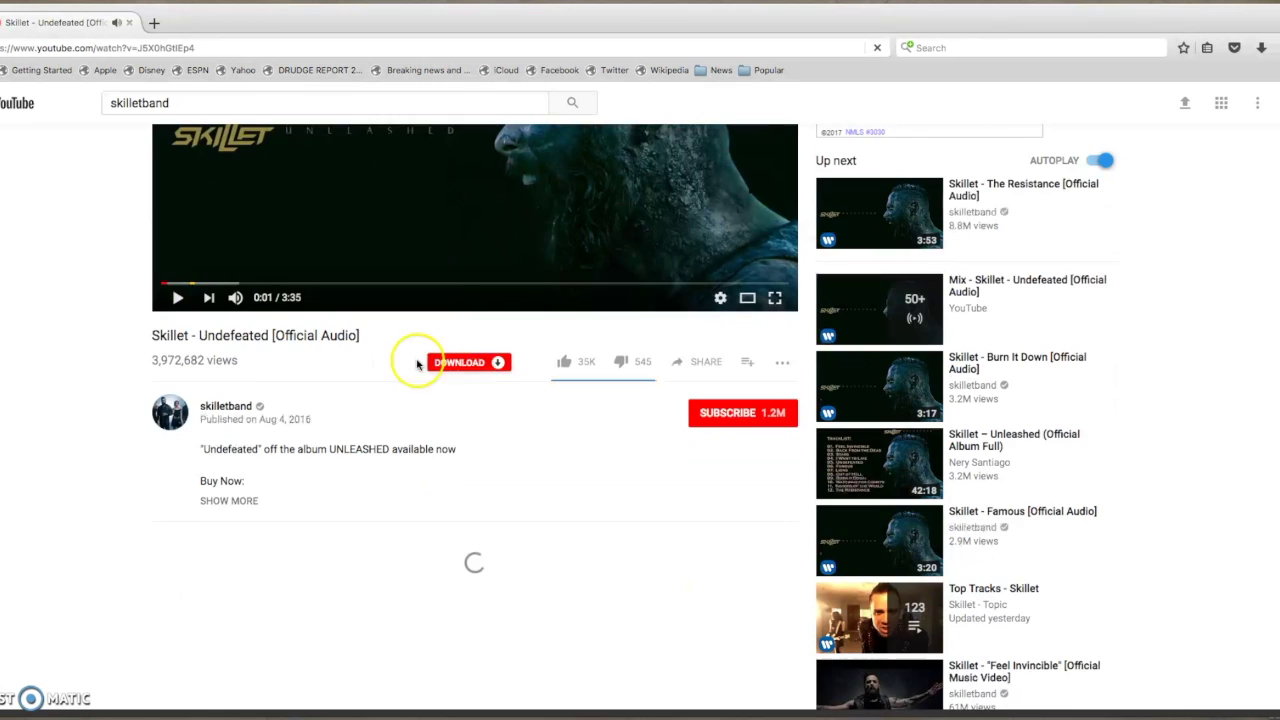
pyautogui.click(498, 386)
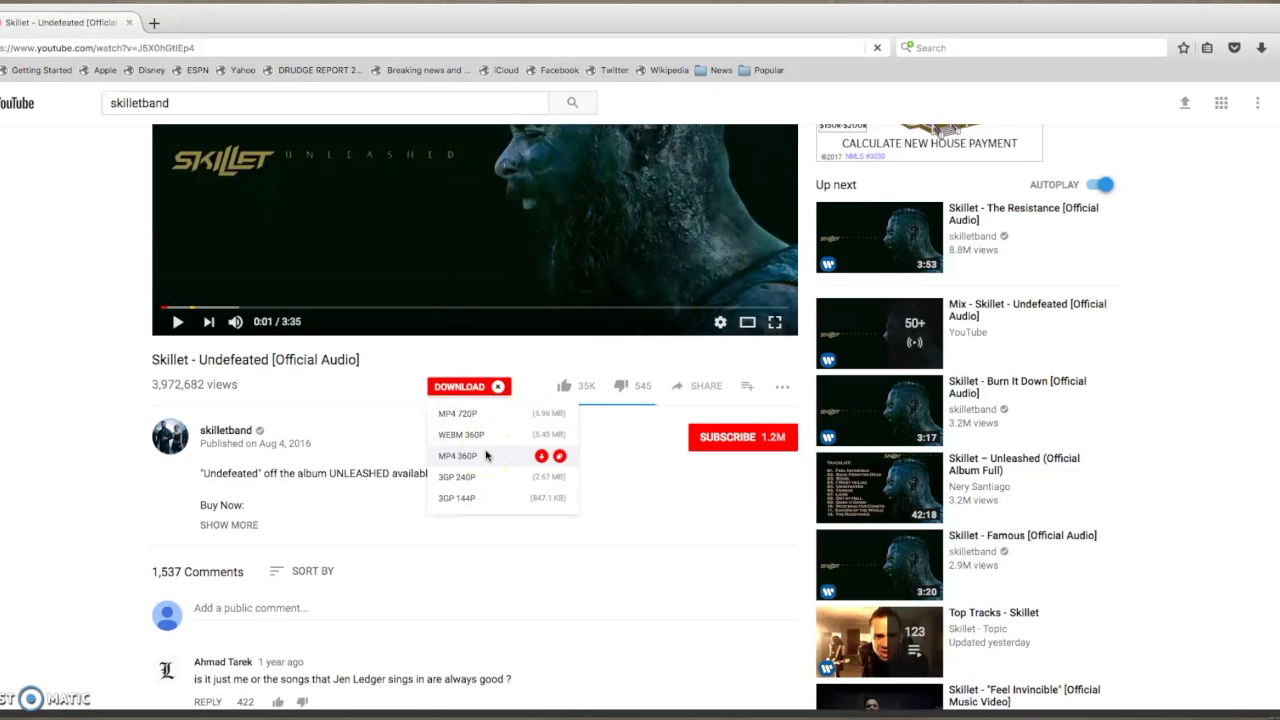
# - Save the MP4 360P version of the Undefeated video to the Desktop
pyautogui.click(541, 456)
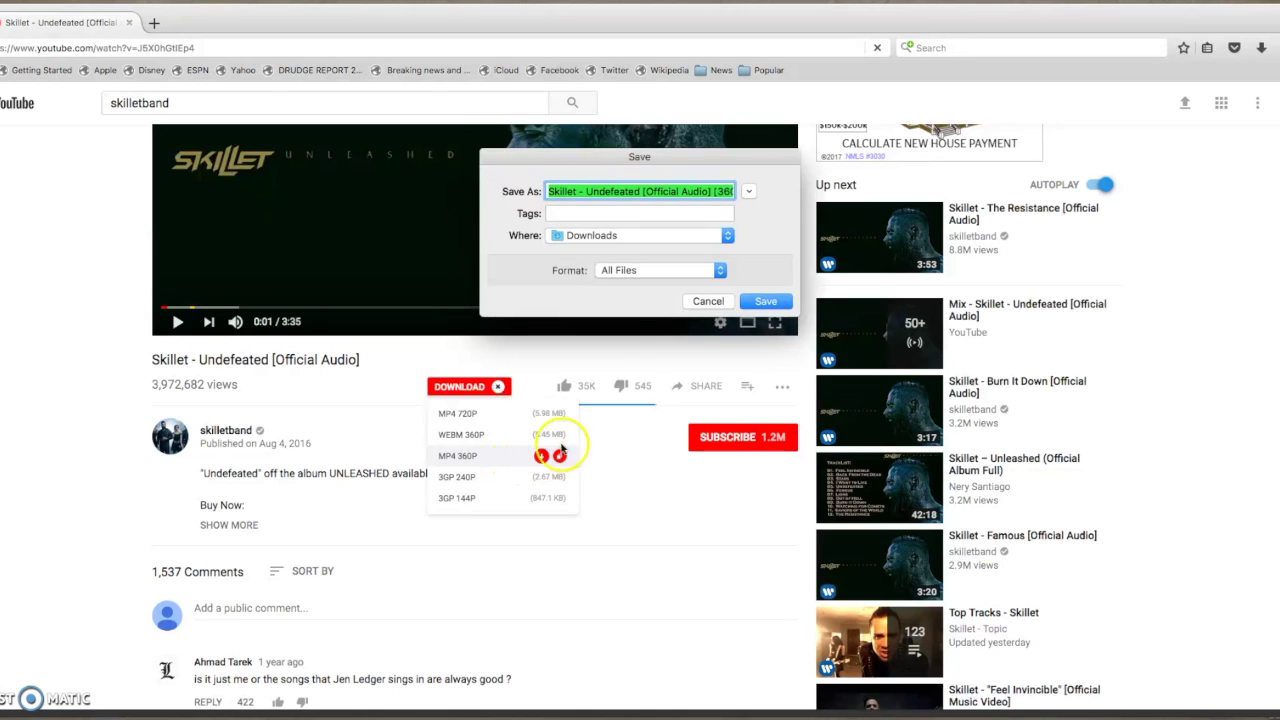
pyautogui.click(624, 236)
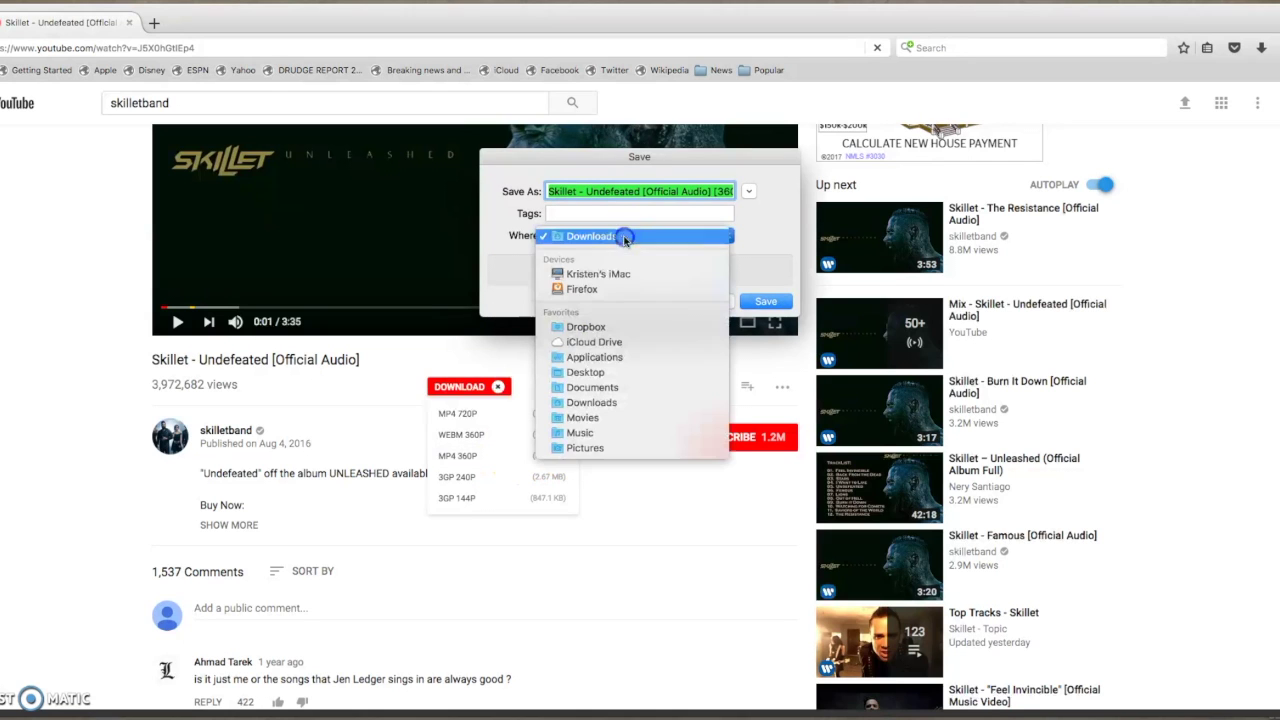
pyautogui.click(622, 372)
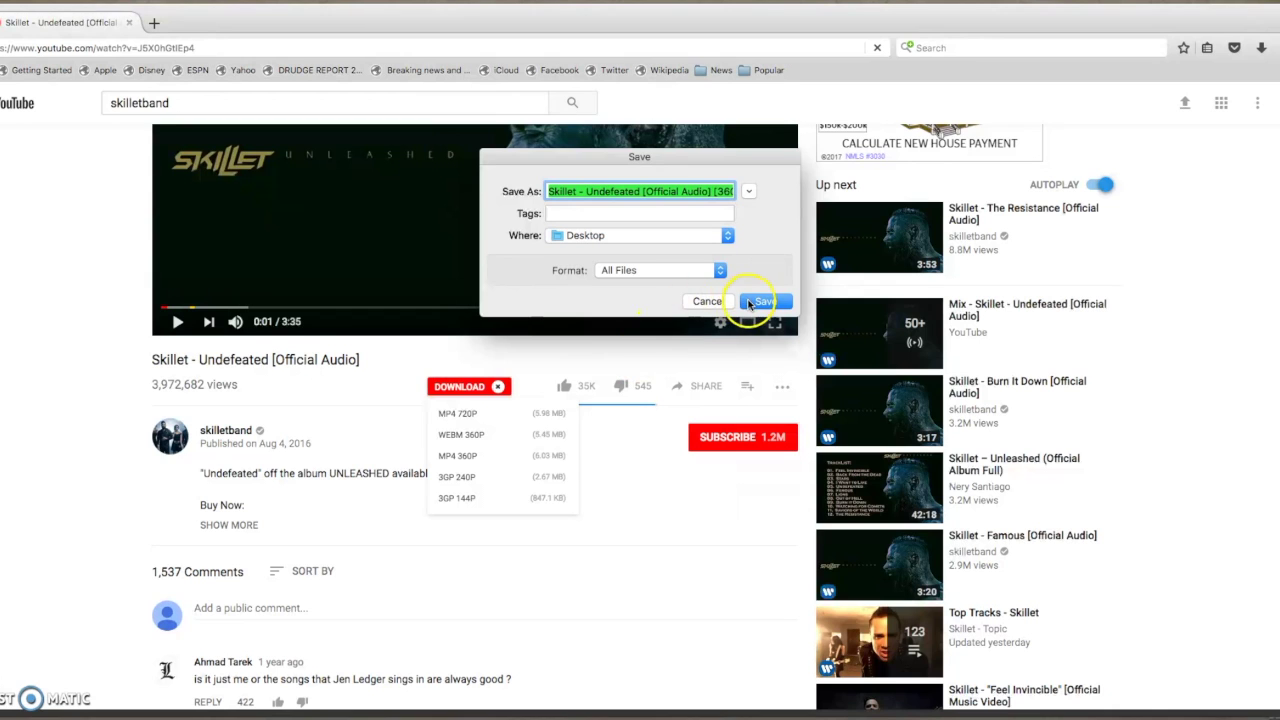
pyautogui.click(749, 303)
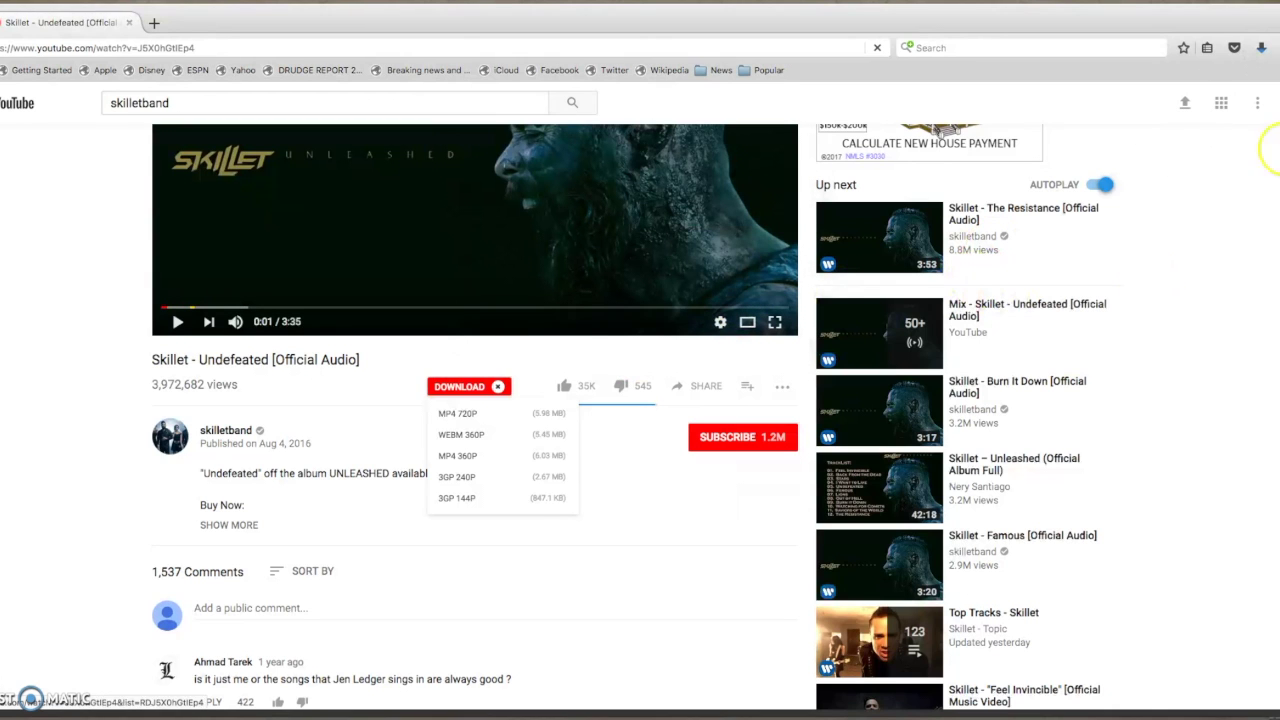
# - Play the downloaded video from Firefox's downloads list, then close the preview
pyautogui.click(1261, 48)
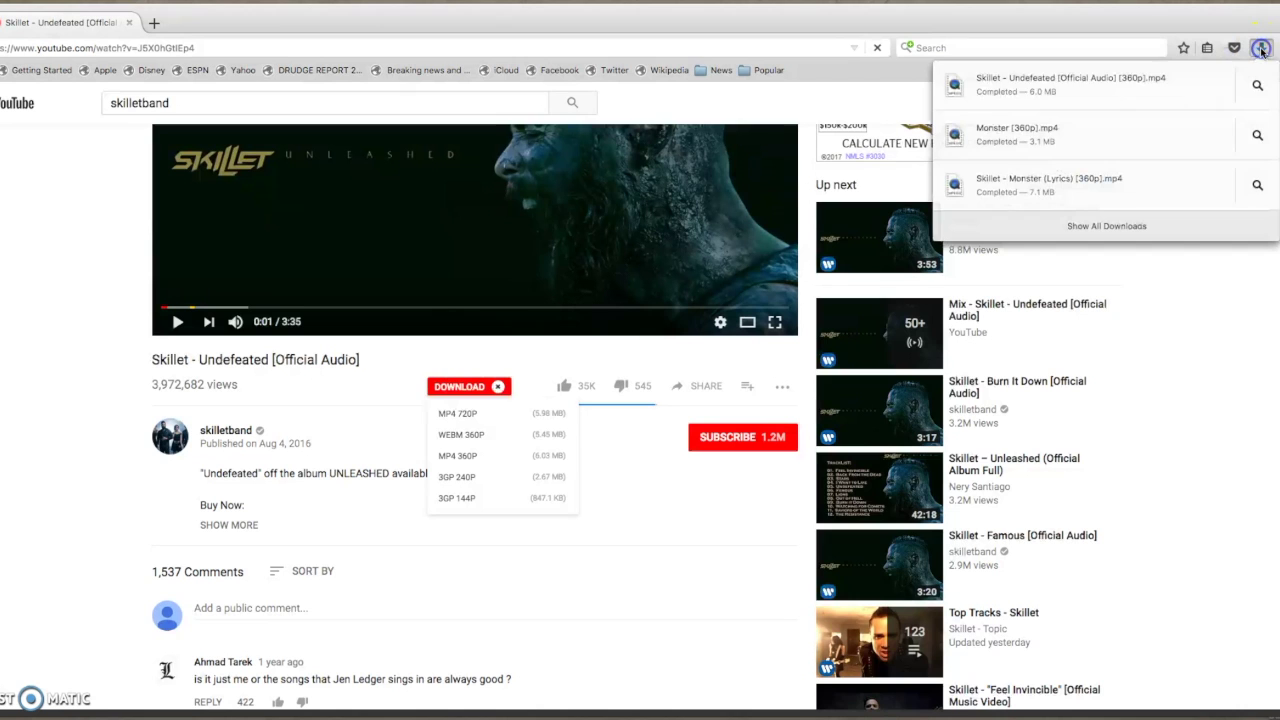
pyautogui.click(1147, 83)
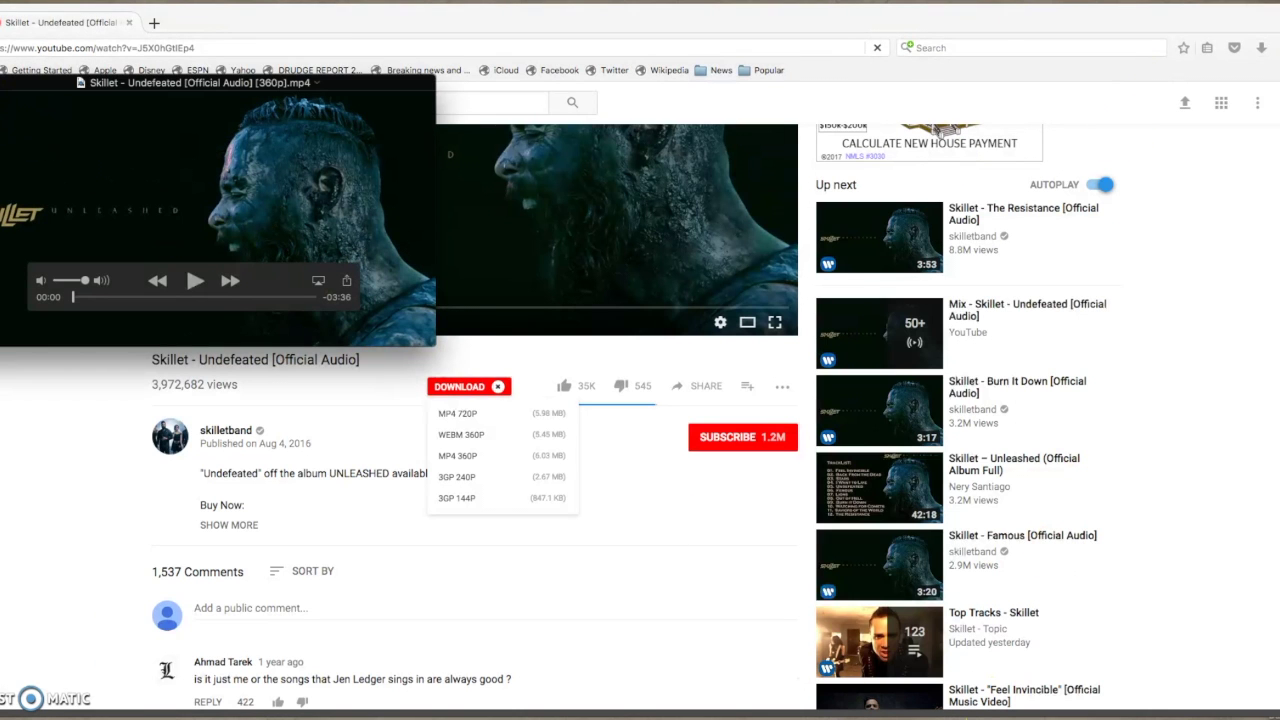
pyautogui.press('super+w')
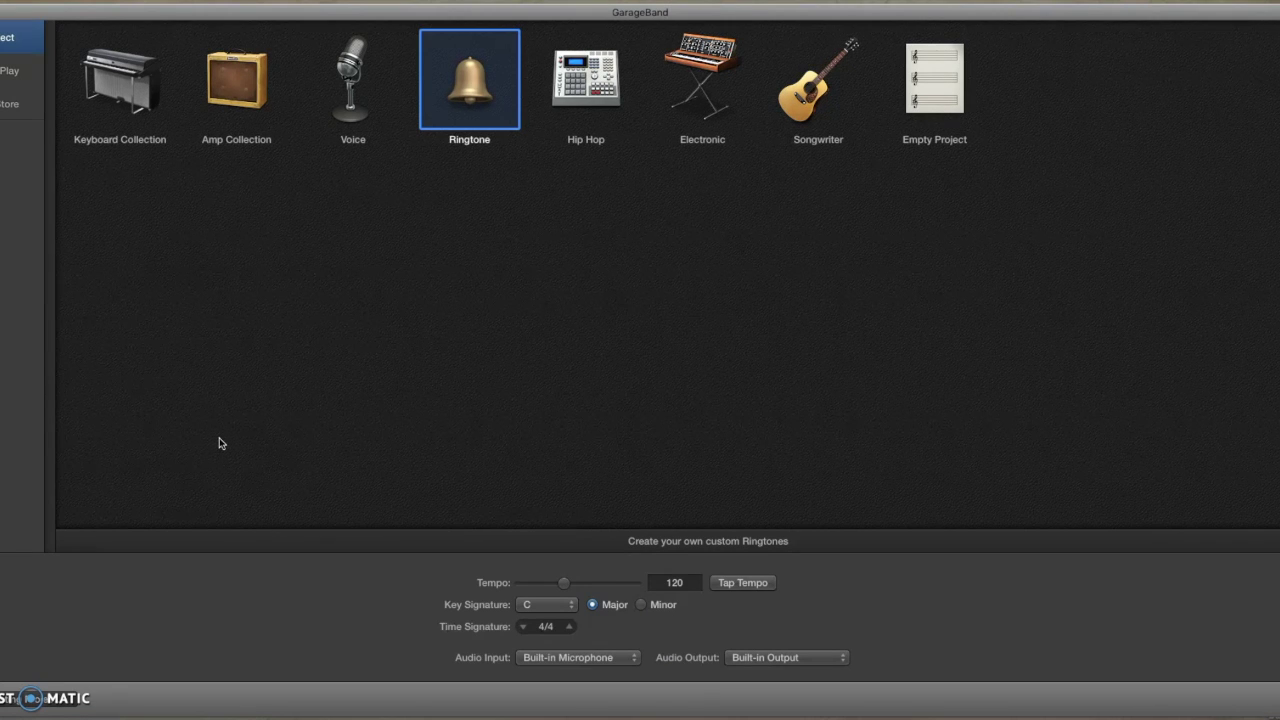
# - Create an empty GarageBand project with a single Audio 1 track
pyautogui.click(246, 440)
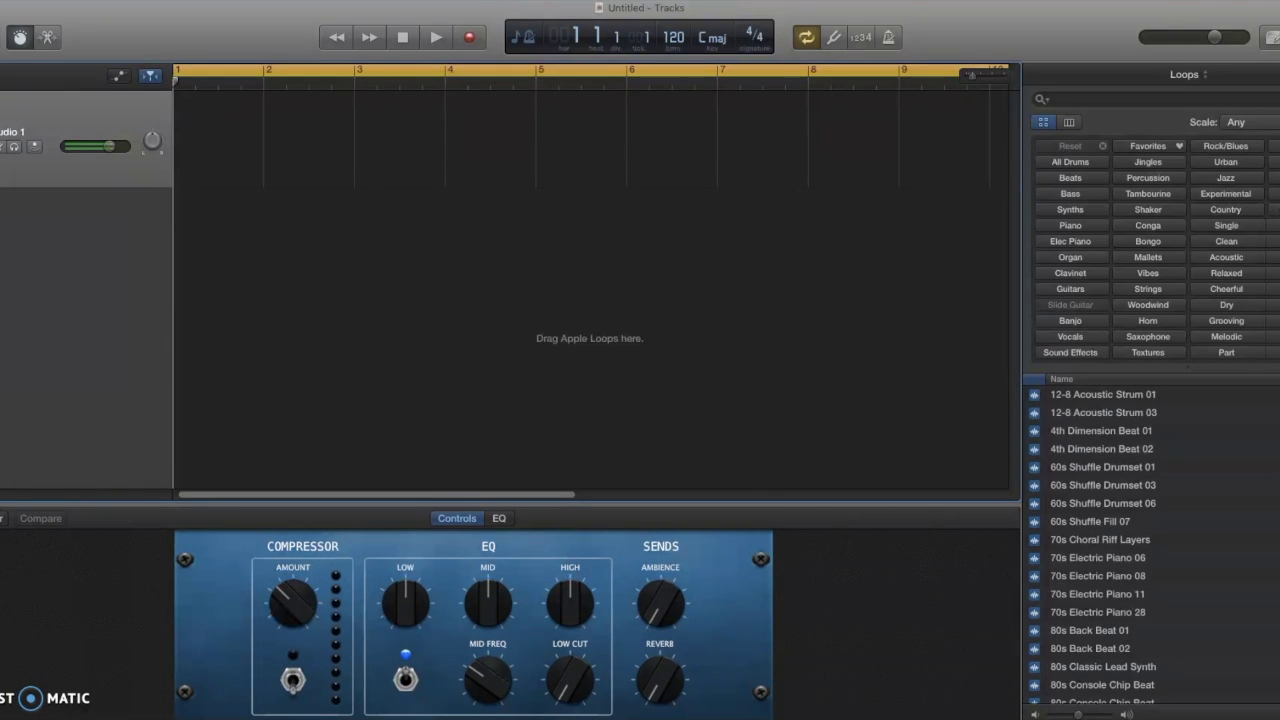
# - Drag the Skillet Undefeated mp4 from the Desktop into the tracks and close the movie window
pyautogui.moveTo(1100, 684); pyautogui.dragTo(663, 320)
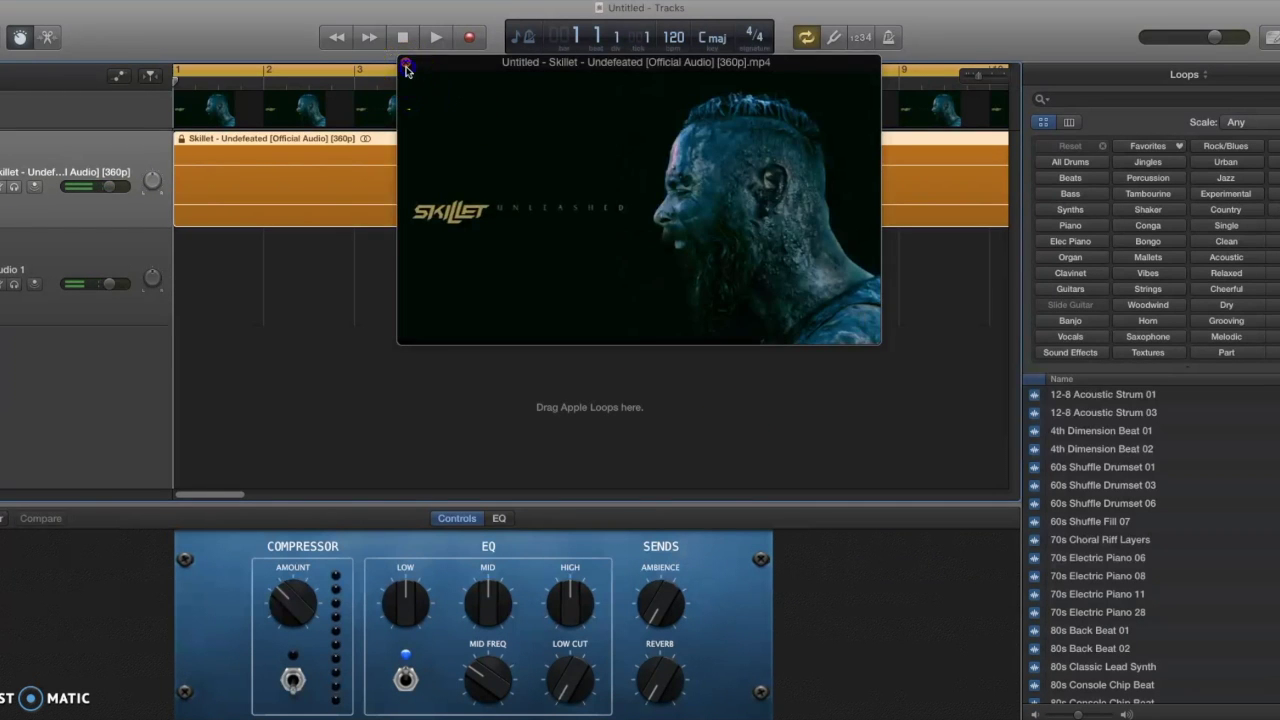
pyautogui.click(406, 63)
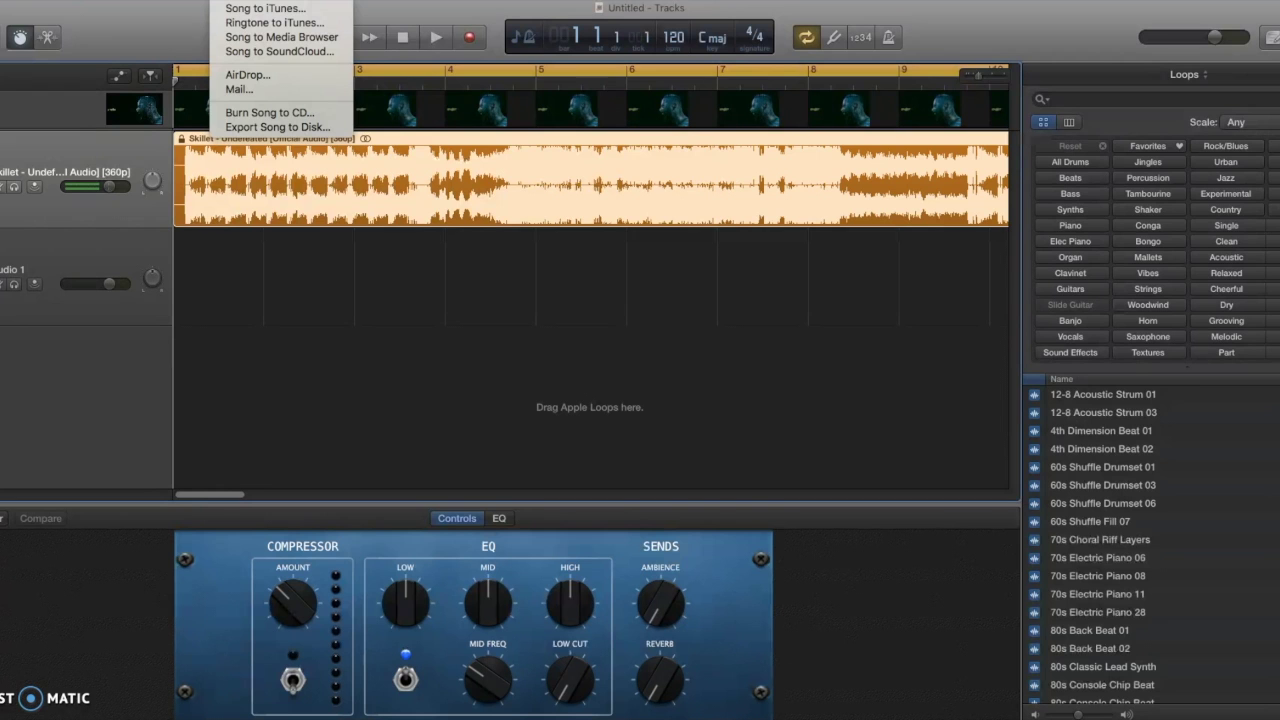
# - Share the song to iTunes with title and album Undefeated, artist Skillet, no composer
pyautogui.click(299, 10)
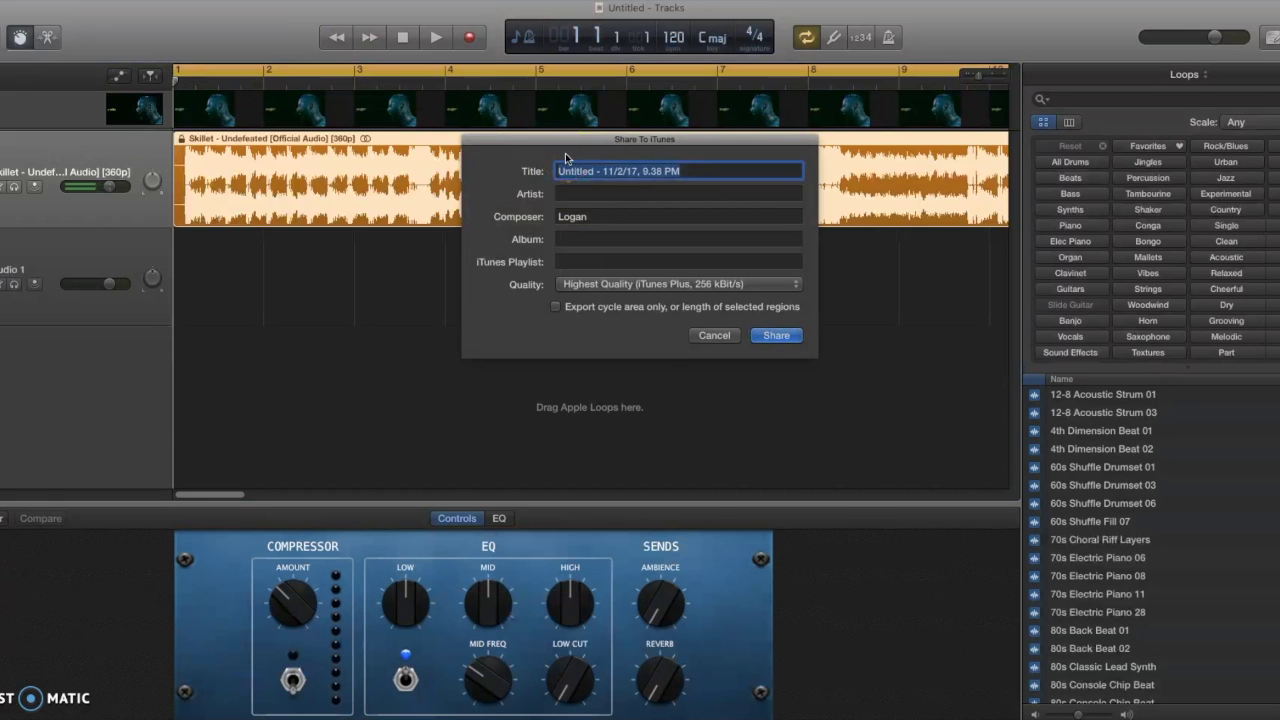
pyautogui.write('Undefeated')
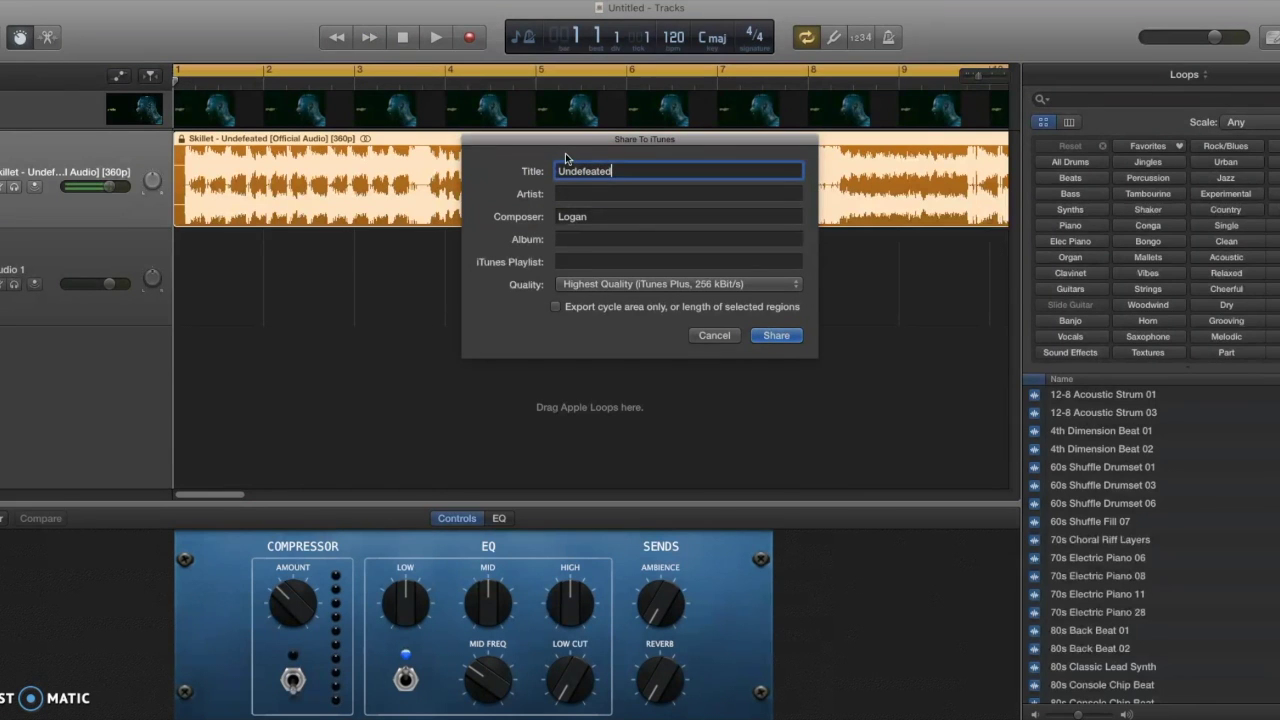
pyautogui.press('Tab')
pyautogui.write('Skille')
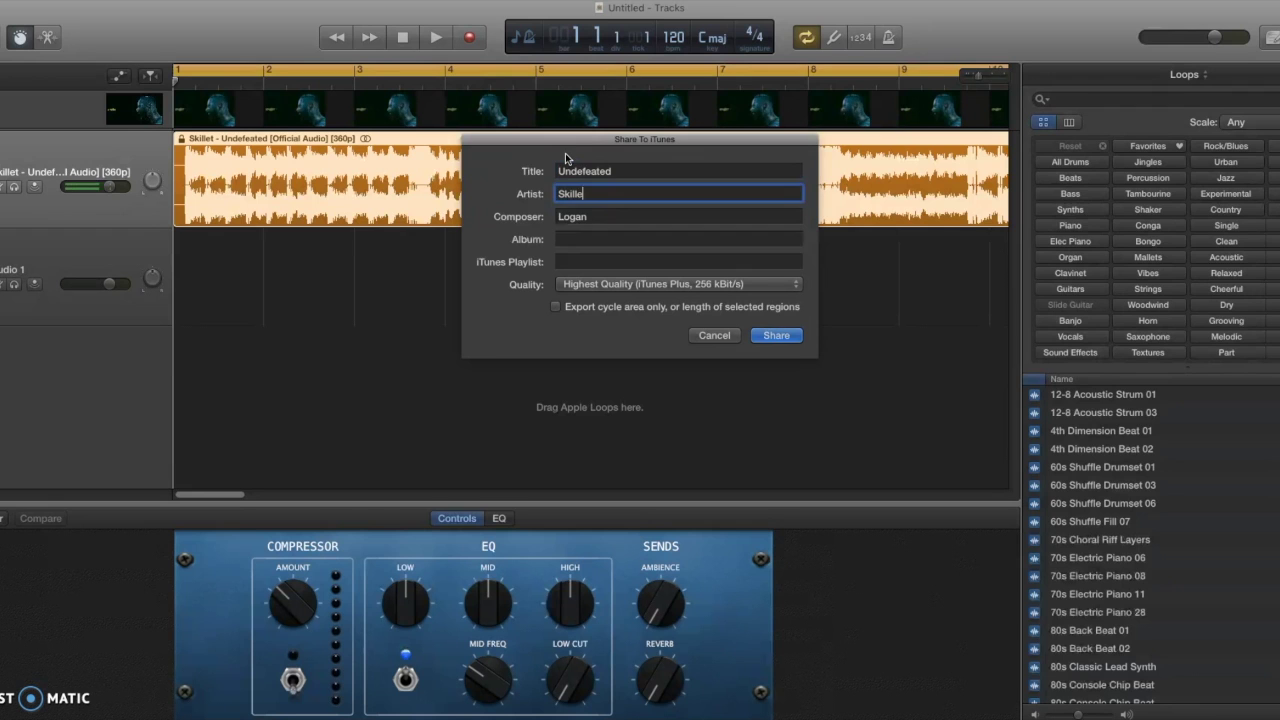
pyautogui.write('t')
pyautogui.press('Tab')
pyautogui.press('Tab')
pyautogui.write('Undefeated')
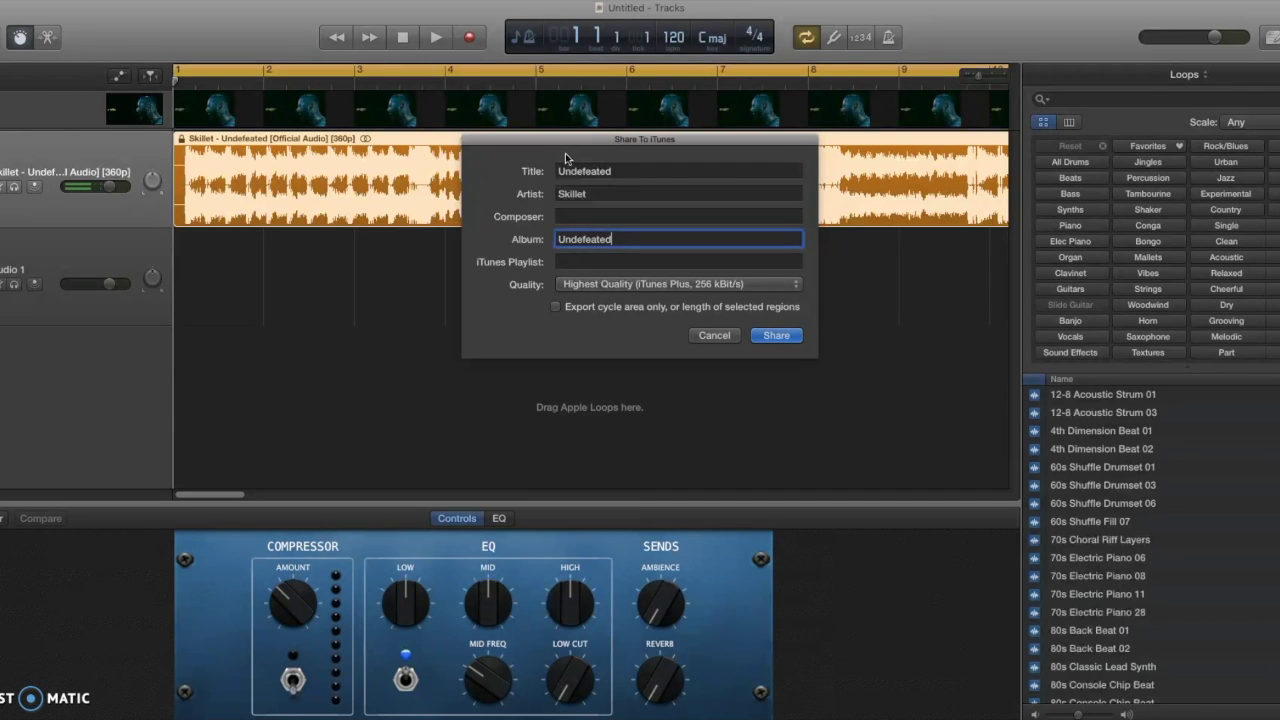
pyautogui.click(777, 338)
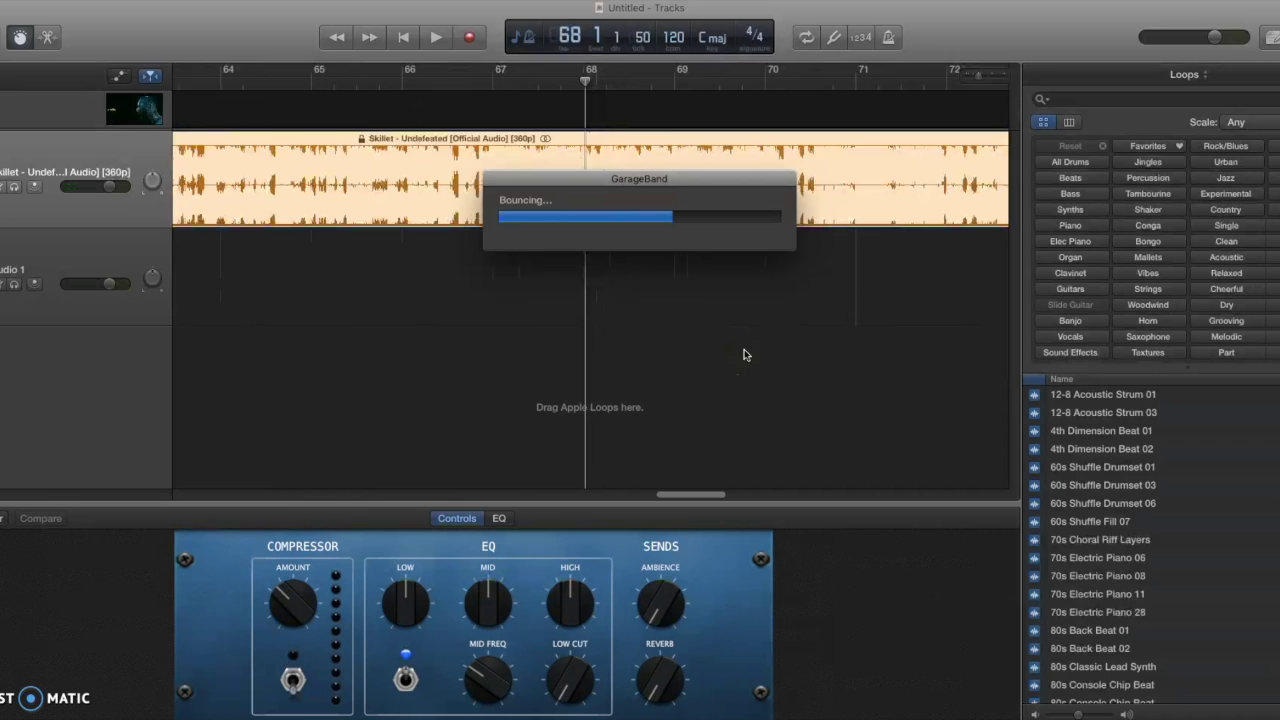
# - Wait for the bounce and AAC conversion to finish so iTunes opens
pyautogui.click(712, 414)
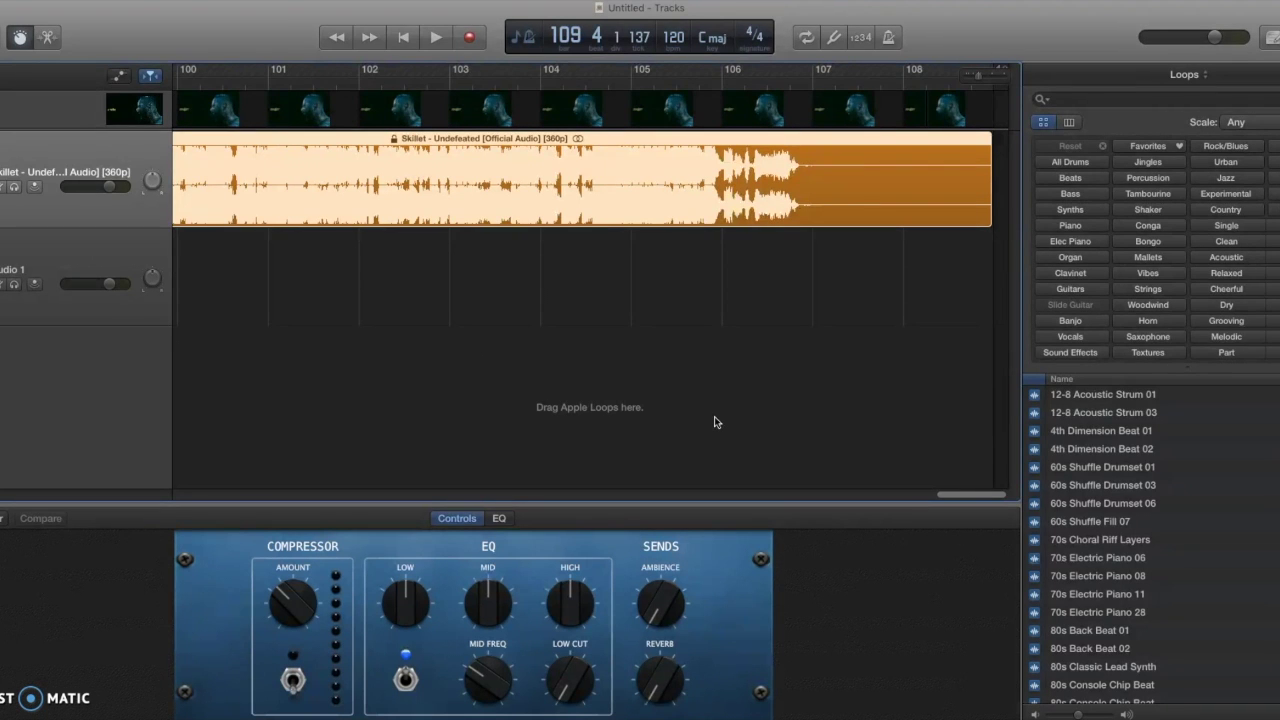
pyautogui.click(683, 606)
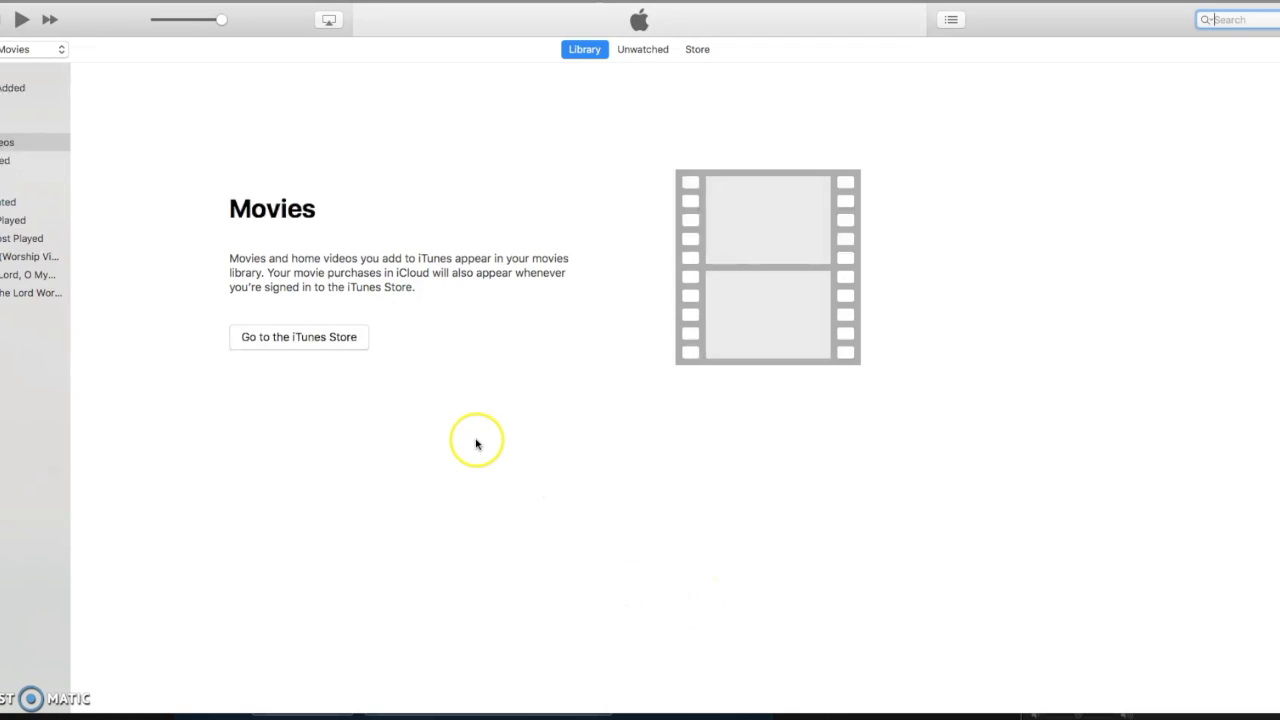
# - Pause Undefeated in iTunes, lower the volume, and return to the YouTube page
pyautogui.click(21, 19)
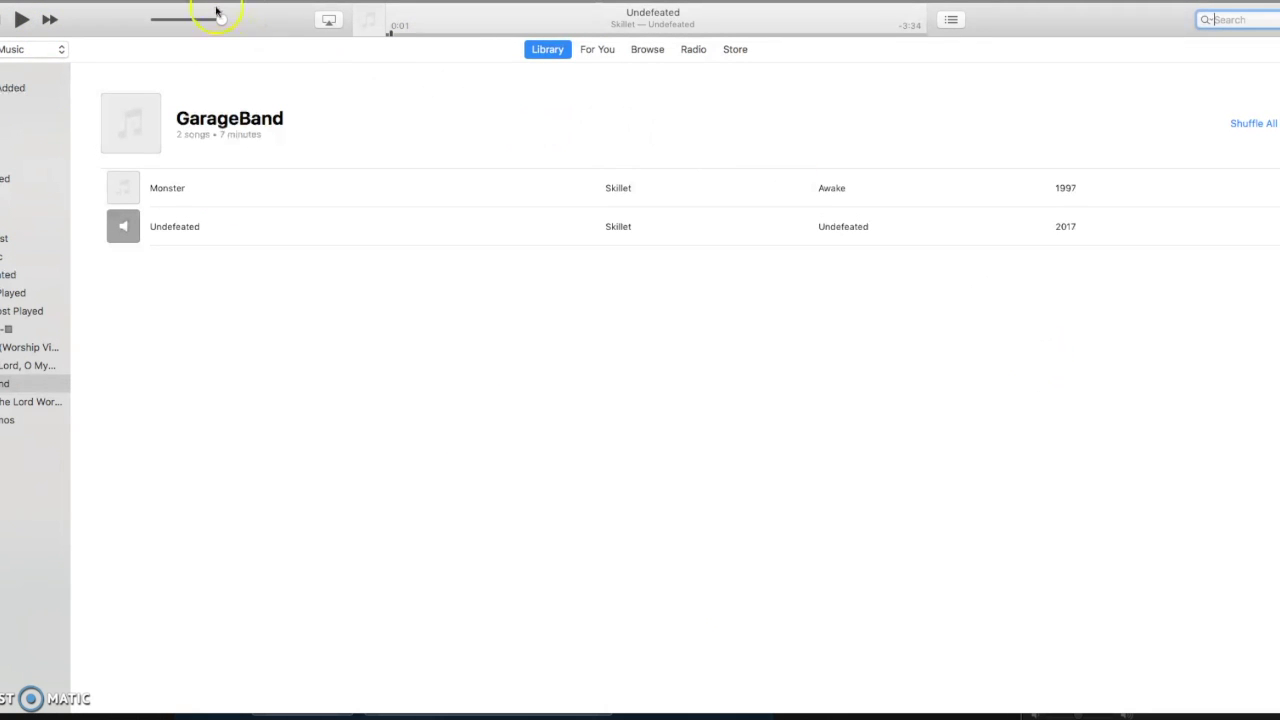
pyautogui.moveTo(220, 19); pyautogui.dragTo(195, 19)
pyautogui.click(734, 710)
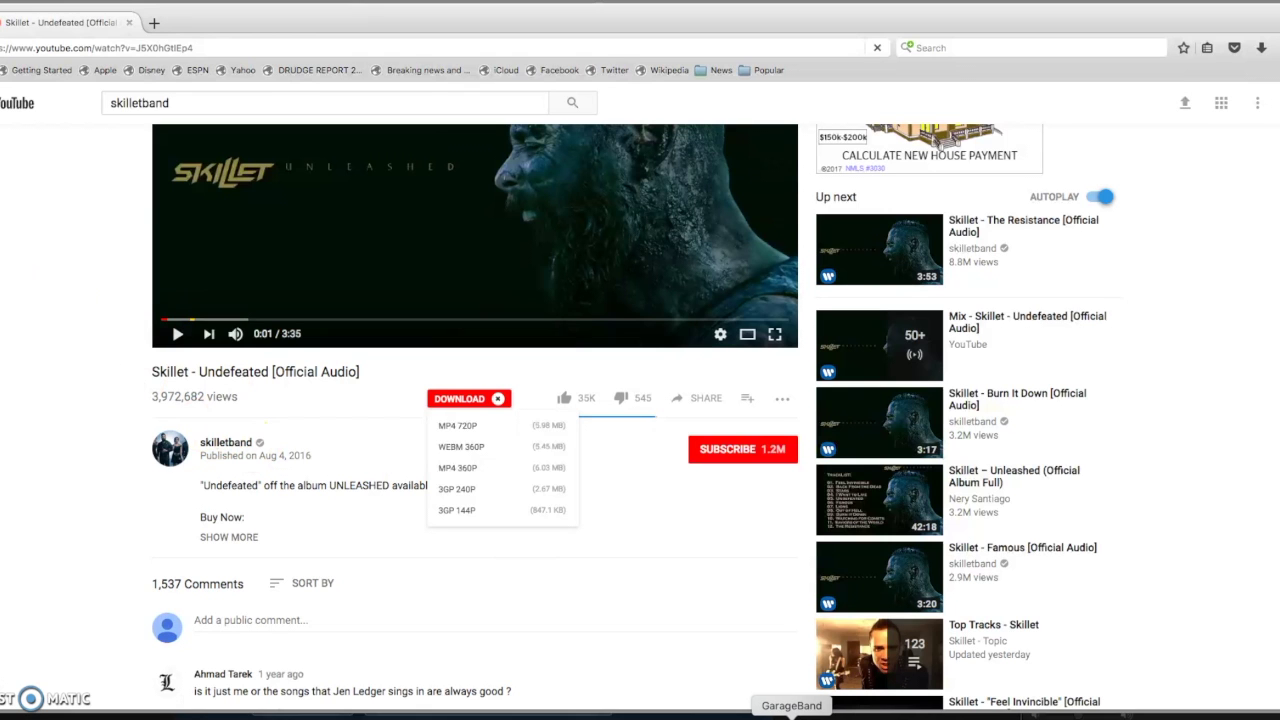
# - Bring GarageBand back to the front, showing the imported Undefeated track
pyautogui.click(790, 716)
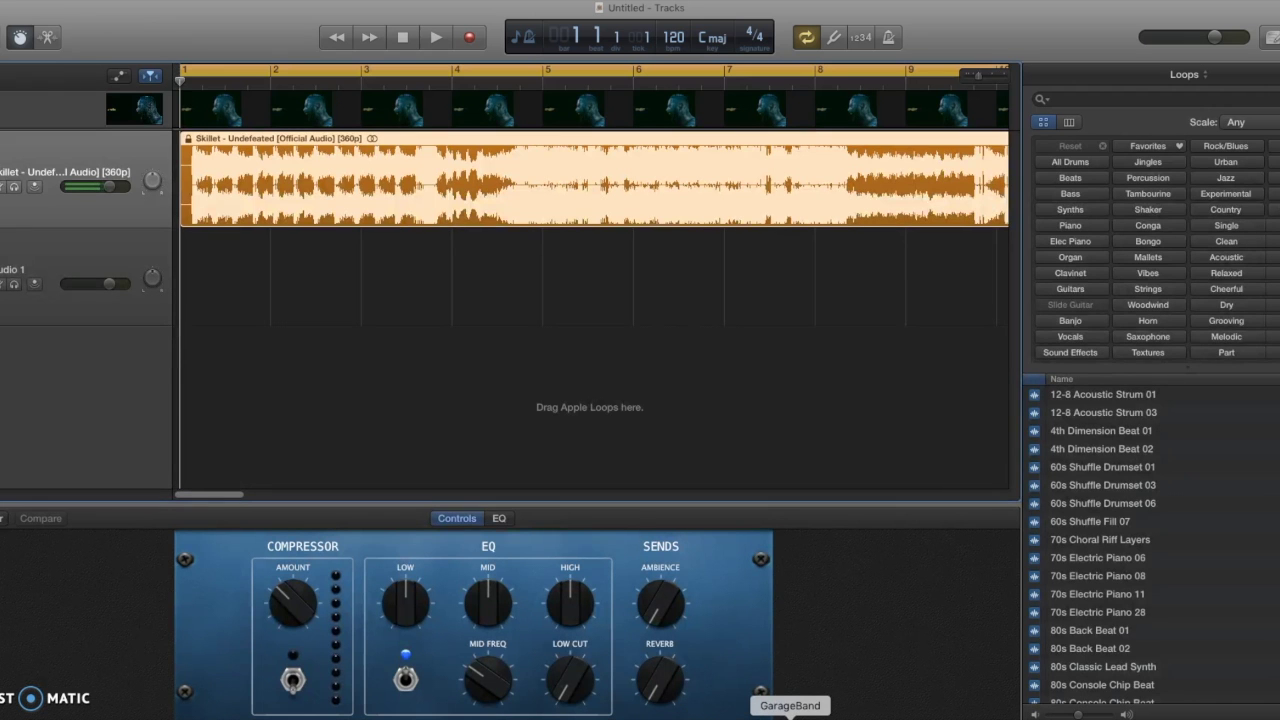